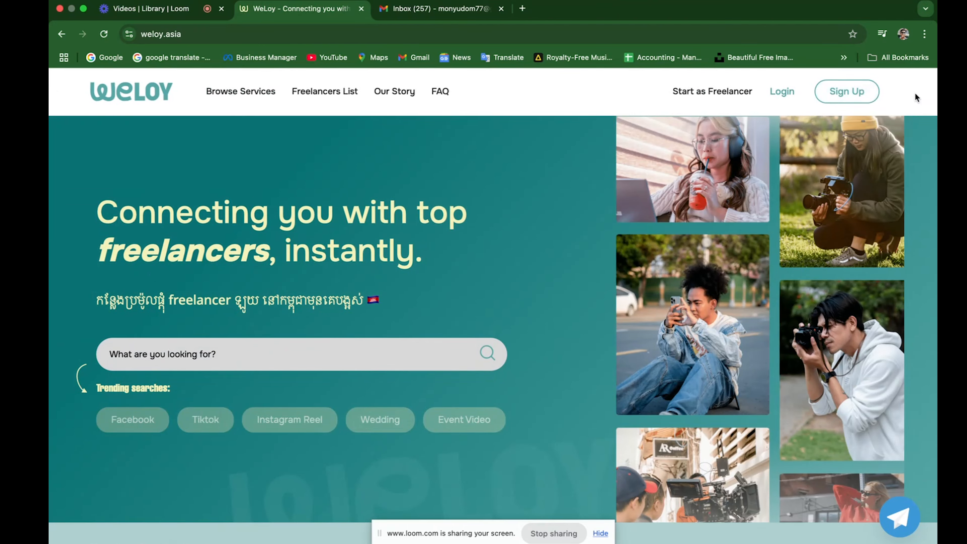
# Start a freelancer sign-up with the account e-mail, a password and a matching confirmation.
pyautogui.click(866, 93)
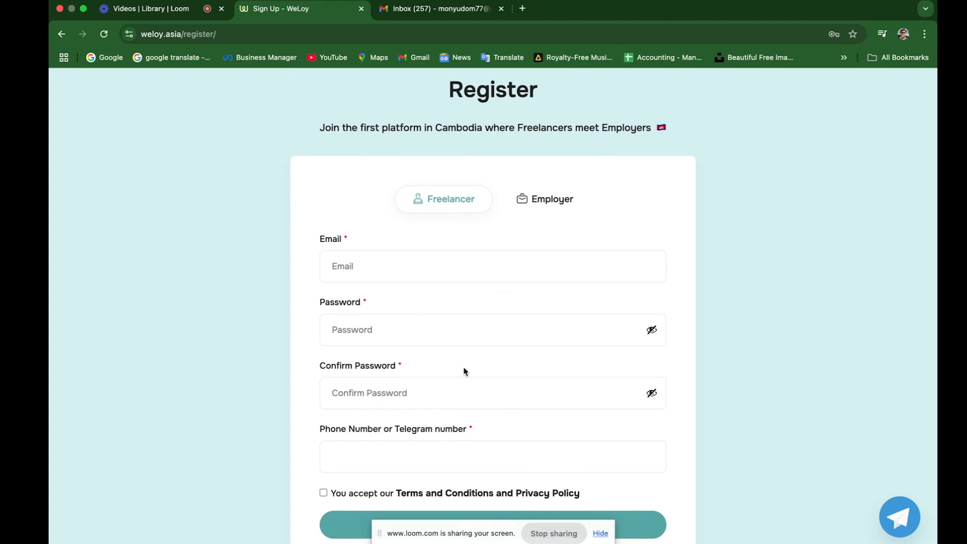
pyautogui.scroll(-3, 472, 457)
pyautogui.scroll(5, 469, 381)
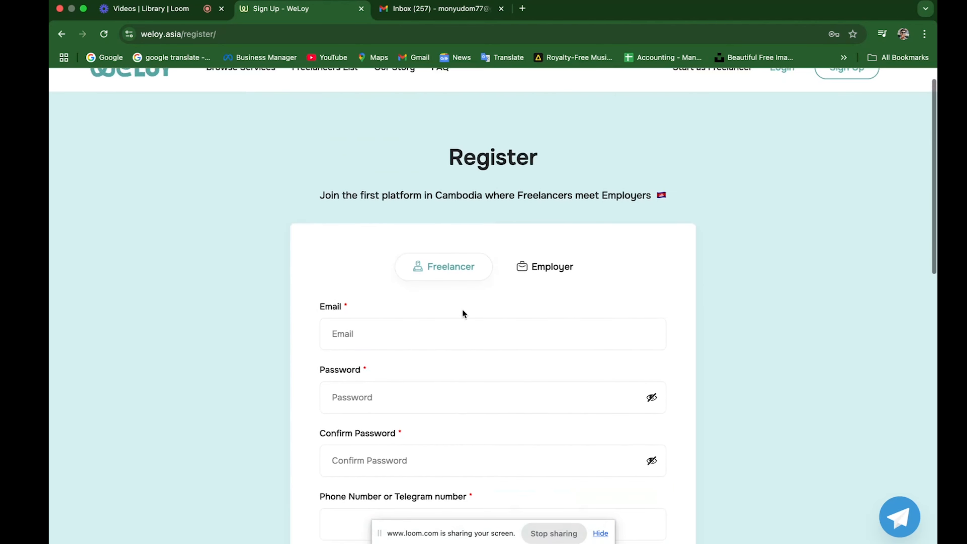
pyautogui.click(466, 339)
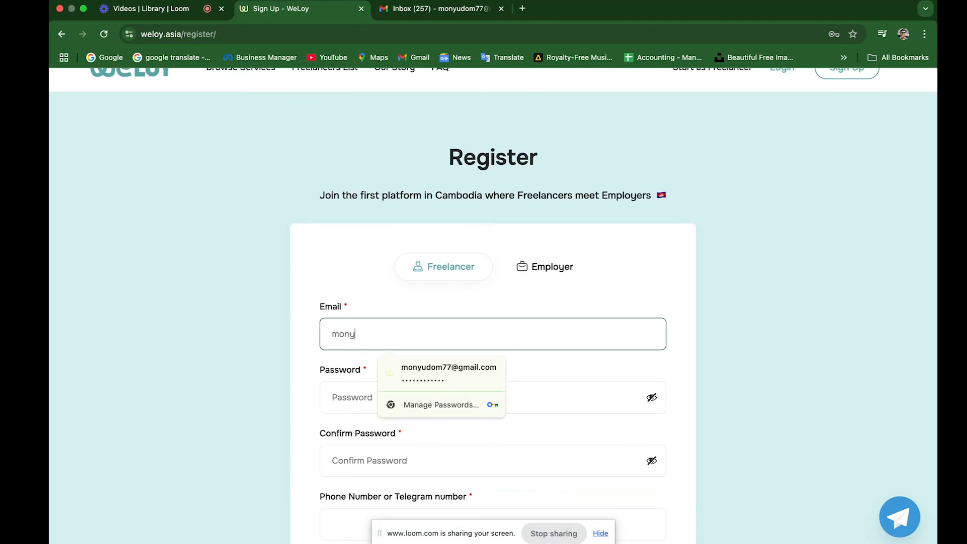
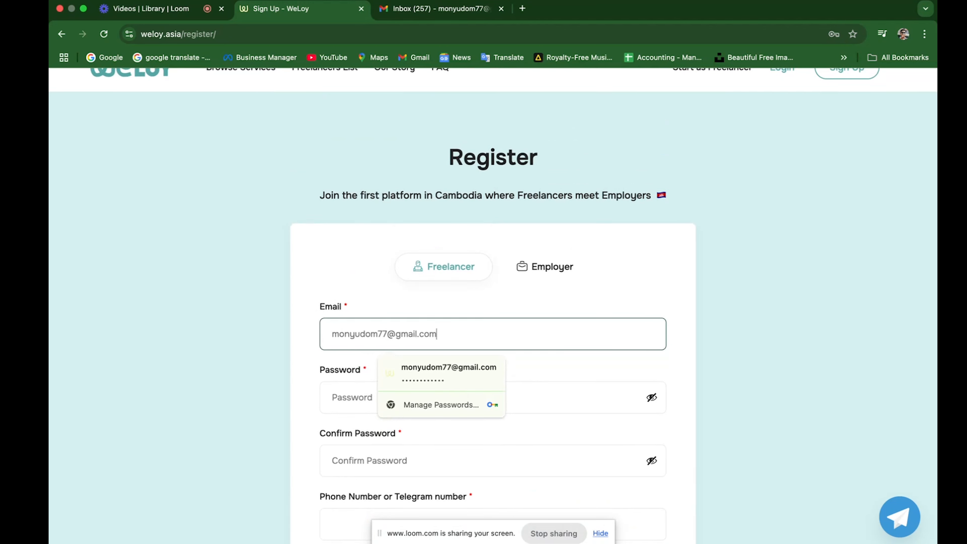
pyautogui.scroll(-2, 550, 340)
pyautogui.click(550, 341)
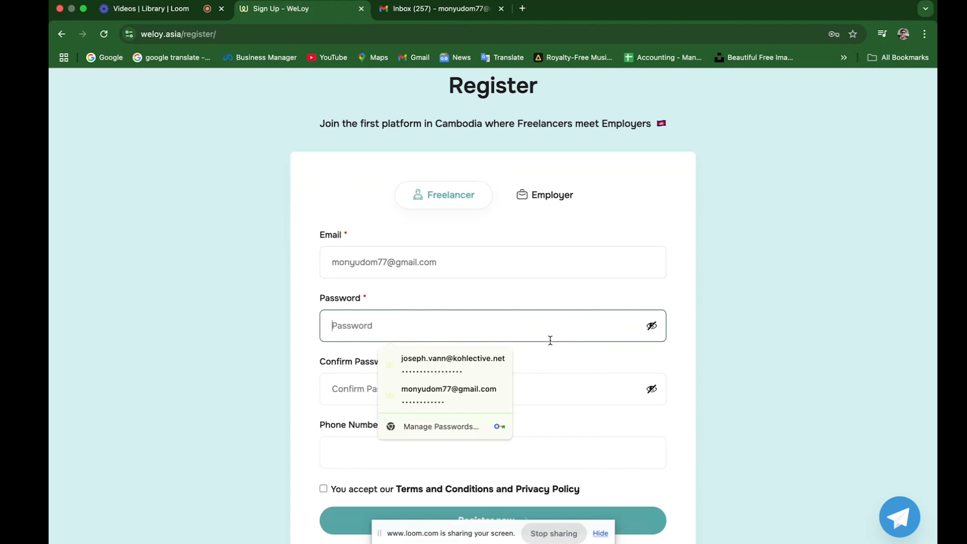
pyautogui.write('••••••••')
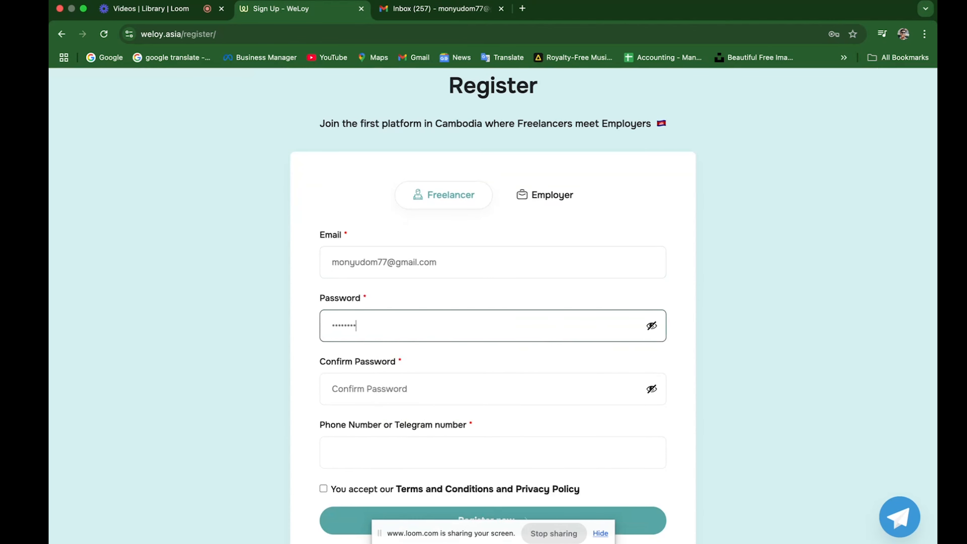
pyautogui.click(566, 387)
pyautogui.write('•••')
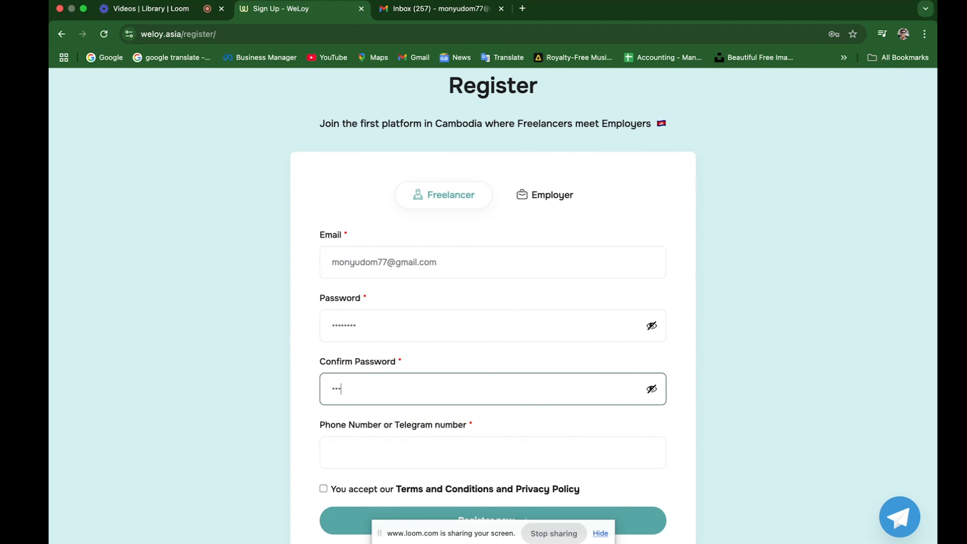
pyautogui.press('BackSpace')
pyautogui.press('BackSpace')
pyautogui.write('••')
# Enter the phone number, accept the Terms and Privacy Policy, and submit the registration.
pyautogui.scroll(-2, 614, 406)
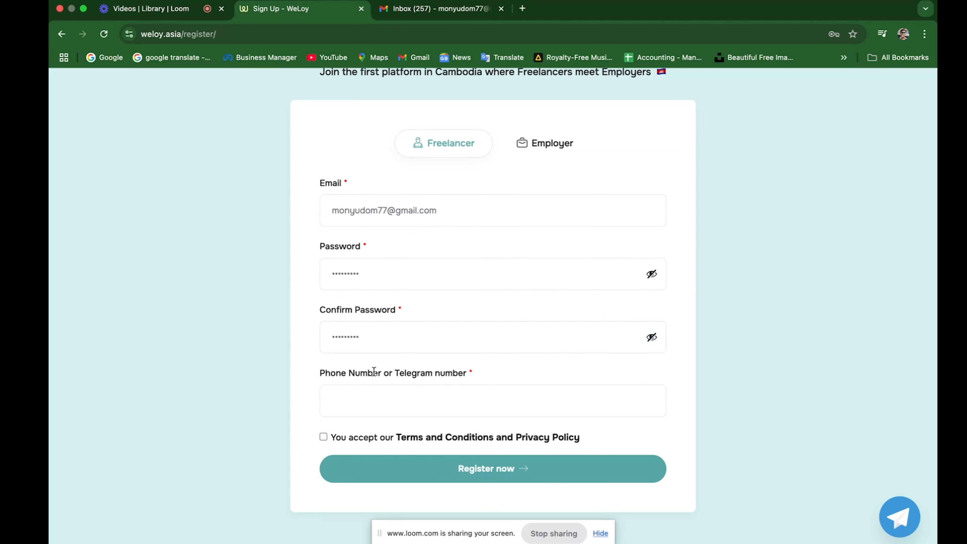
pyautogui.click(479, 414)
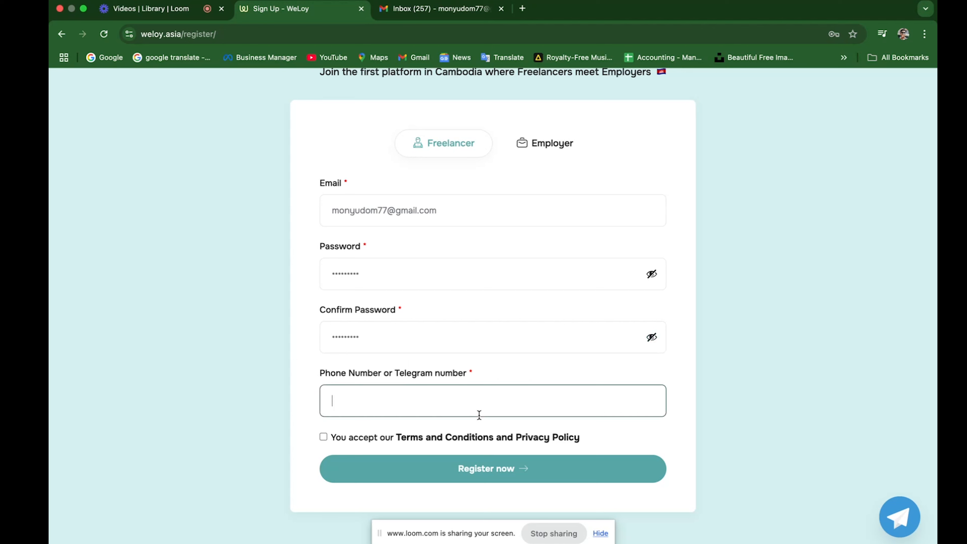
pyautogui.scroll(-3, 535, 459)
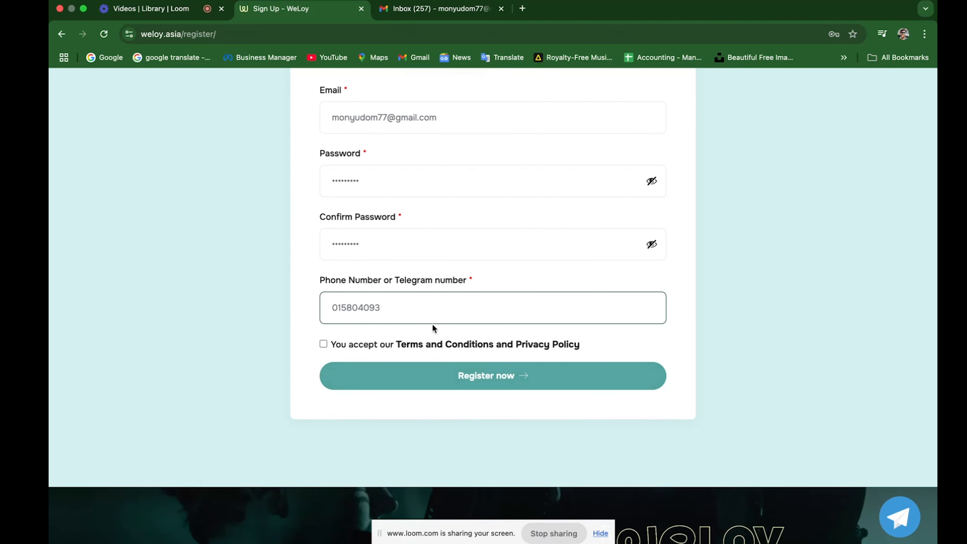
pyautogui.click(324, 351)
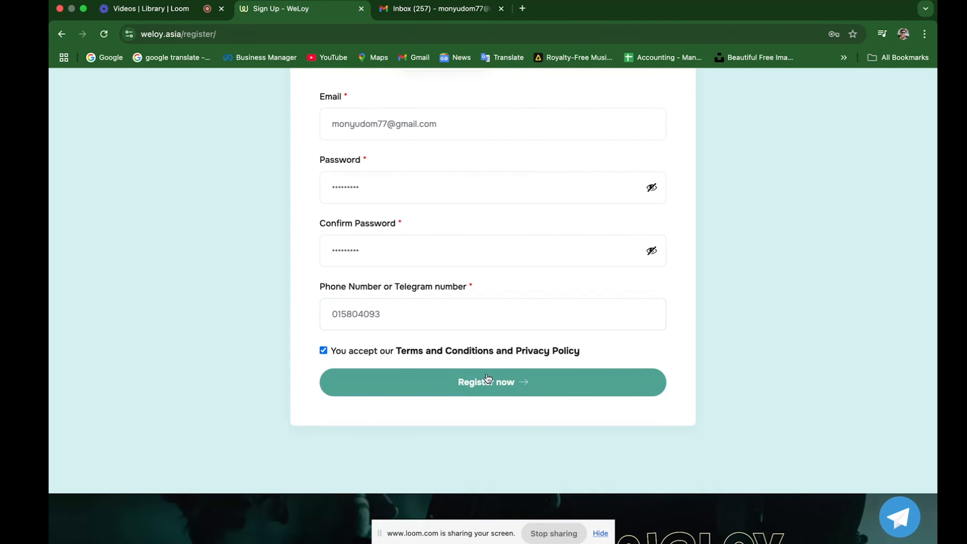
pyautogui.click(488, 384)
pyautogui.scroll(3, 457, 327)
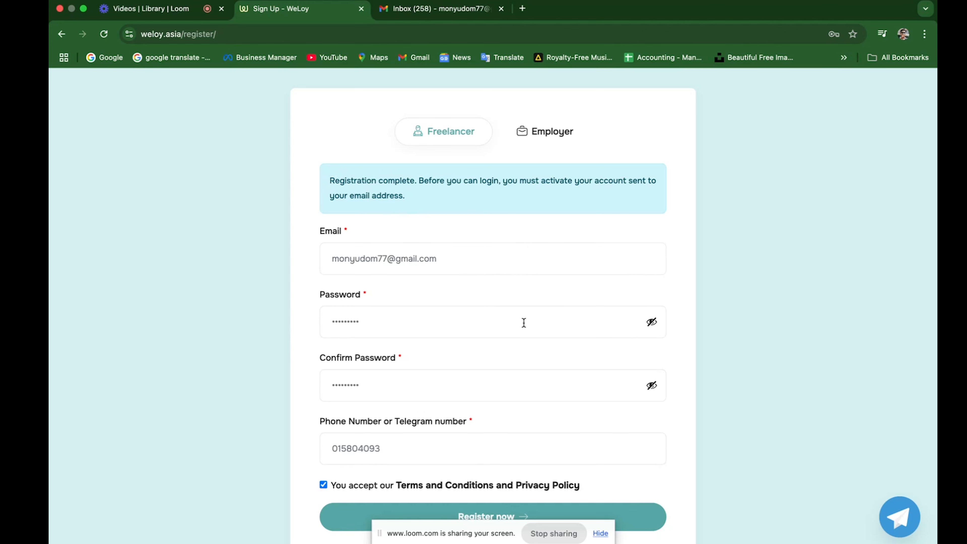
pyautogui.scroll(-2, 553, 377)
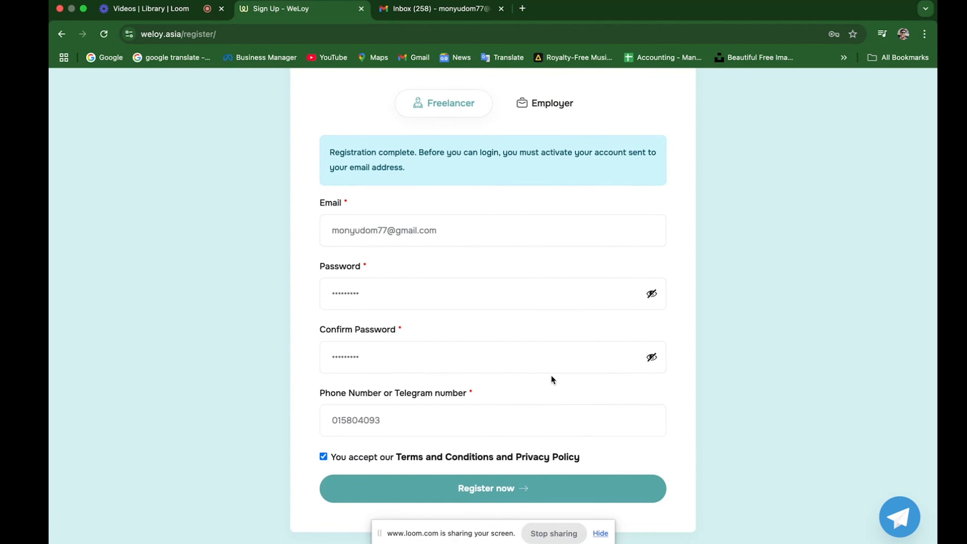
# Open WeLoy's 'Approve new user register' e-mail in Gmail and follow its activation link.
pyautogui.click(419, 9)
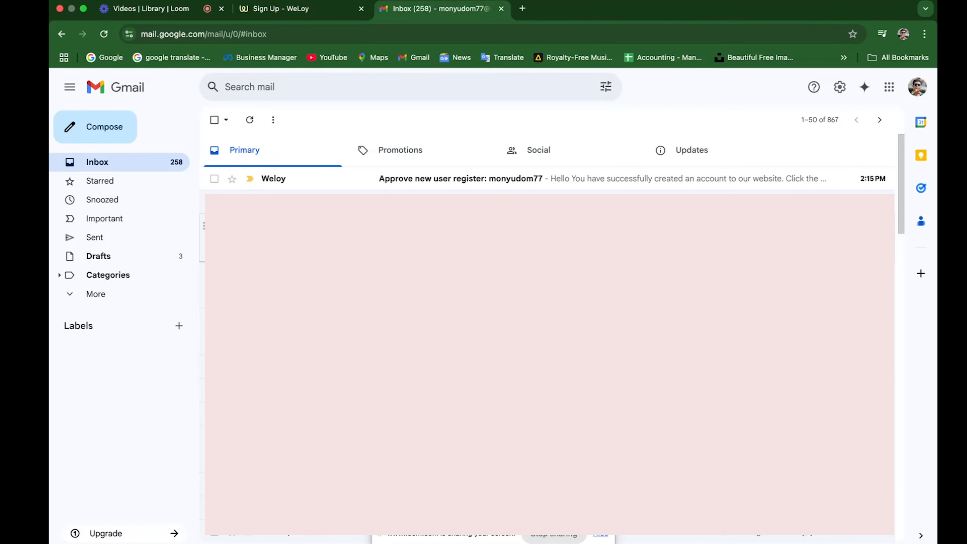
pyautogui.click(616, 180)
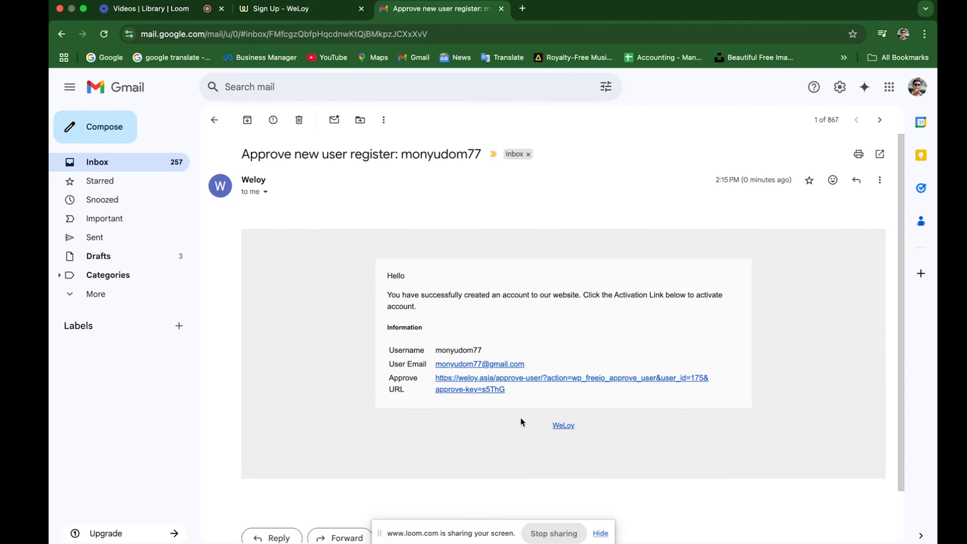
pyautogui.click(473, 386)
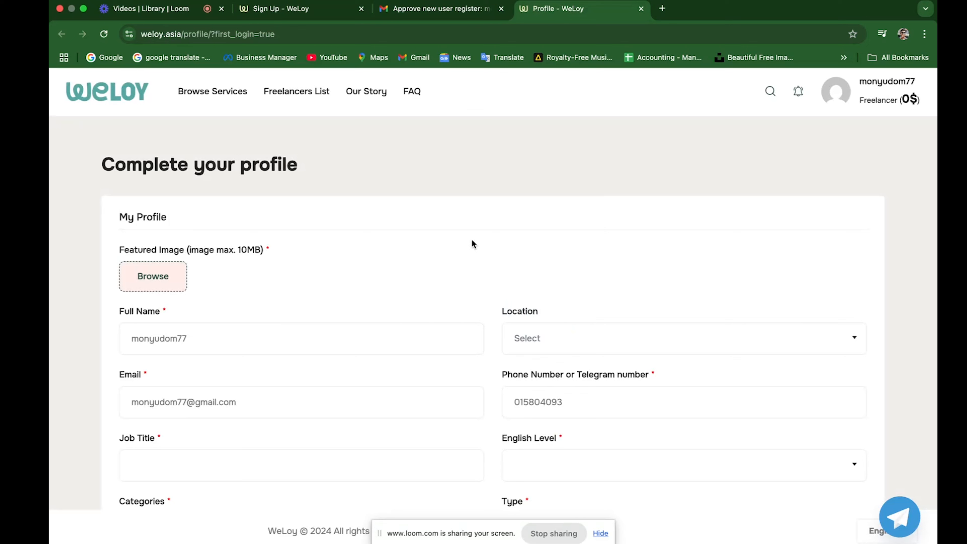
# View the new account's Profile page from the avatar menu, then return to the home page.
pyautogui.moveTo(835, 91)
pyautogui.click(822, 249)
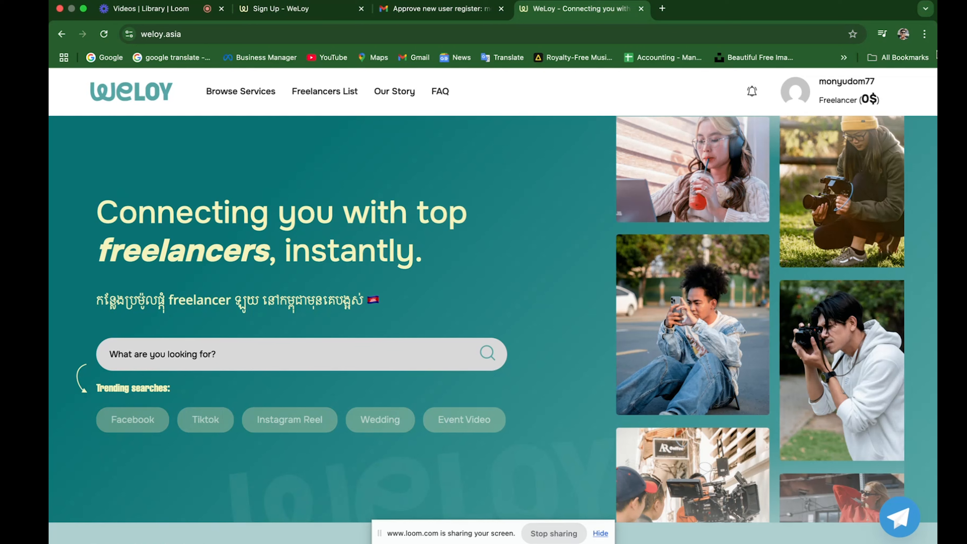
pyautogui.moveTo(796, 88)
pyautogui.click(795, 95)
pyautogui.click(798, 150)
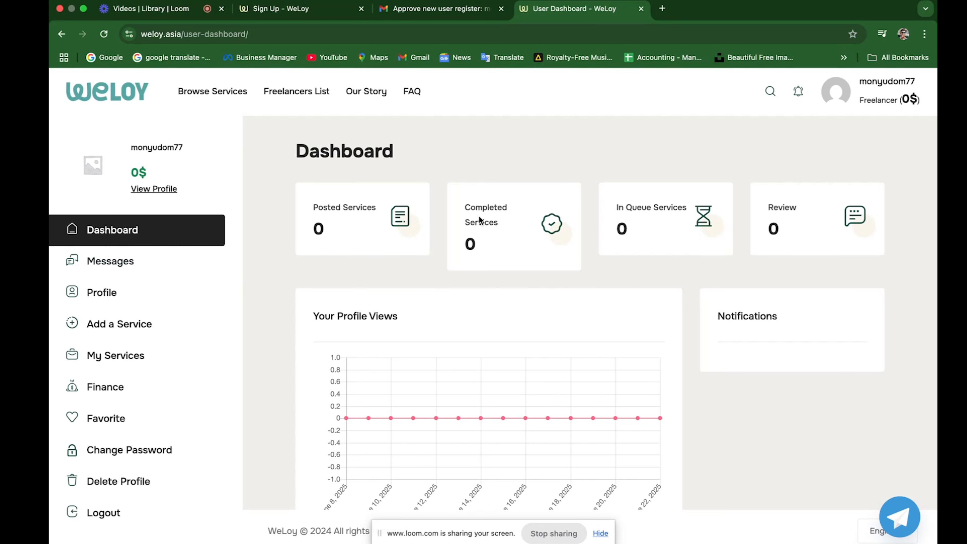
pyautogui.scroll(-5, 605, 349)
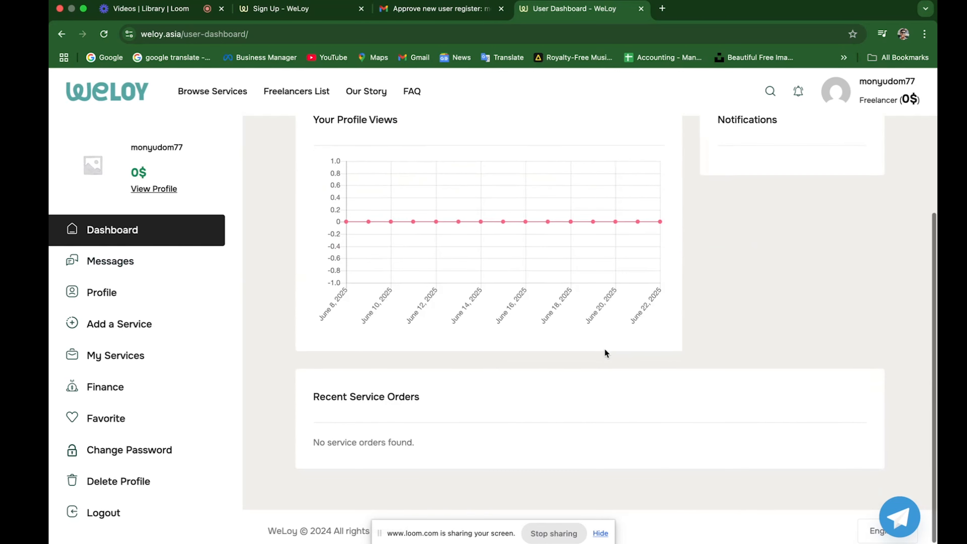
pyautogui.click(110, 261)
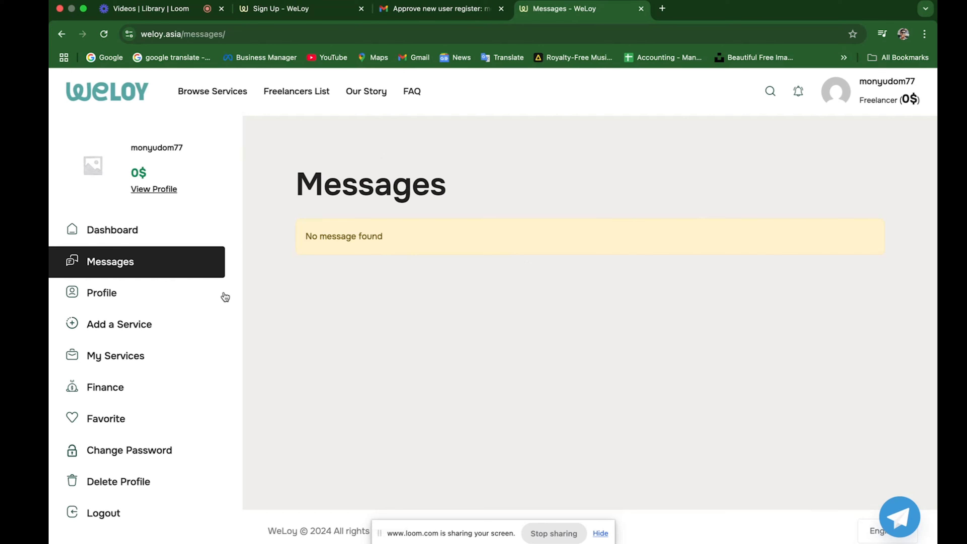
# Look through the profile editing page, then open Add a Service from the sidebar.
pyautogui.click(116, 298)
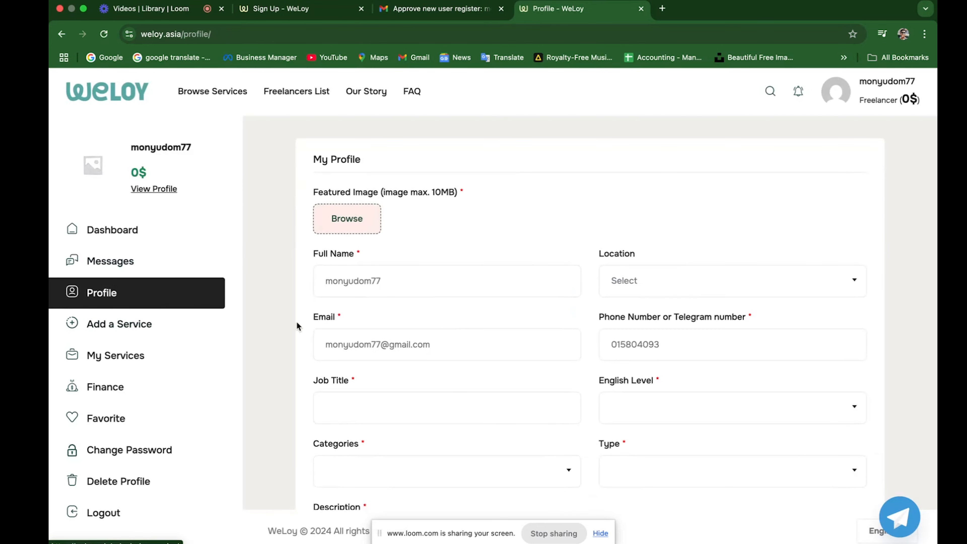
pyautogui.scroll(-6, 451, 340)
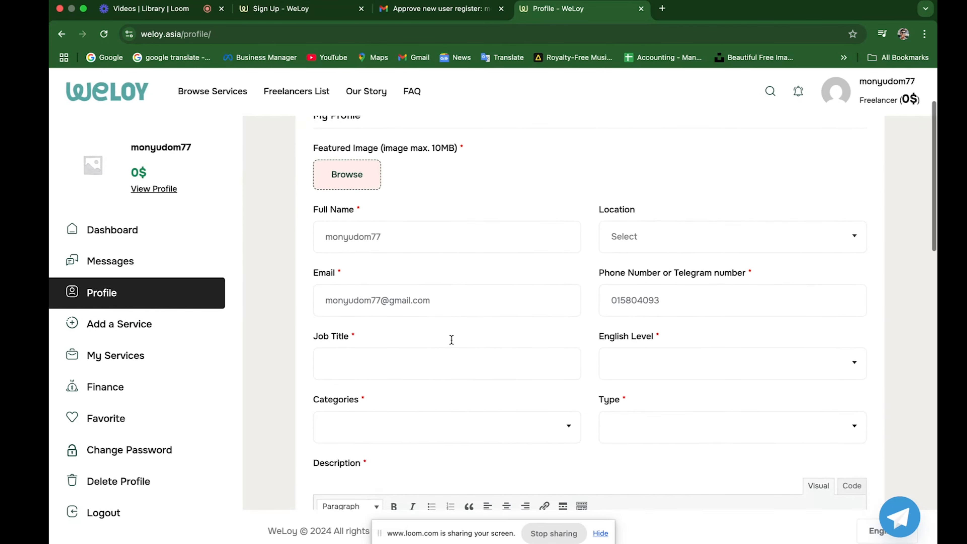
pyautogui.scroll(-8, 453, 345)
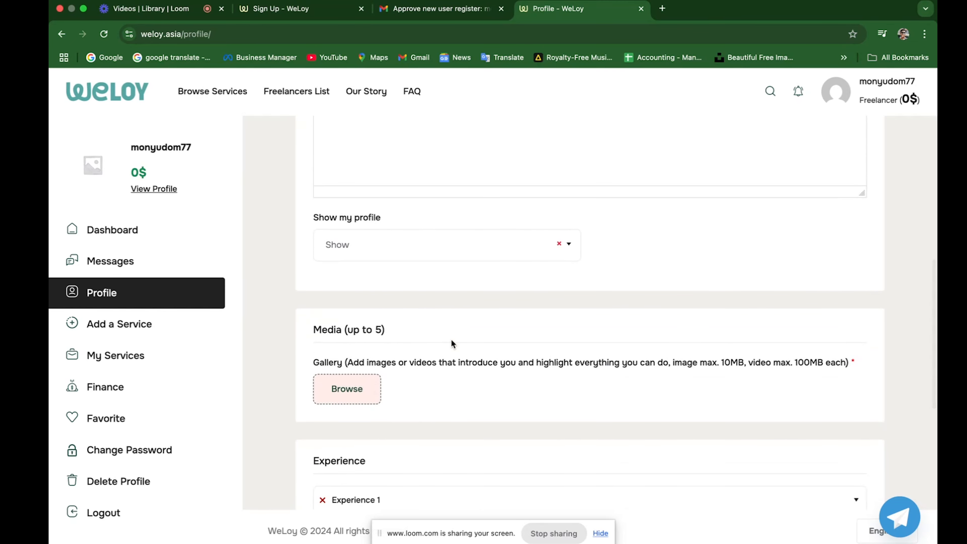
pyautogui.scroll(-4, 452, 343)
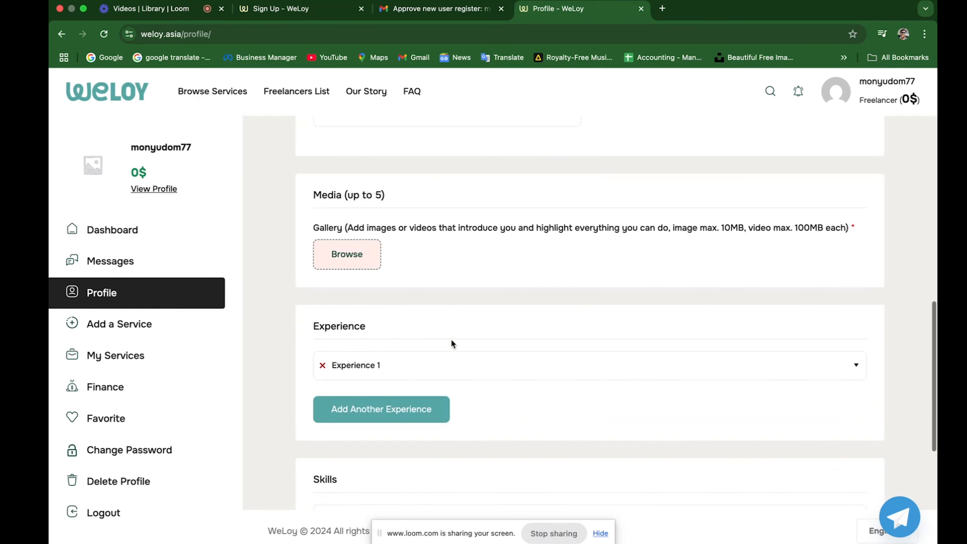
pyautogui.scroll(1, 452, 340)
pyautogui.scroll(-2, 450, 334)
pyautogui.scroll(-6, 448, 332)
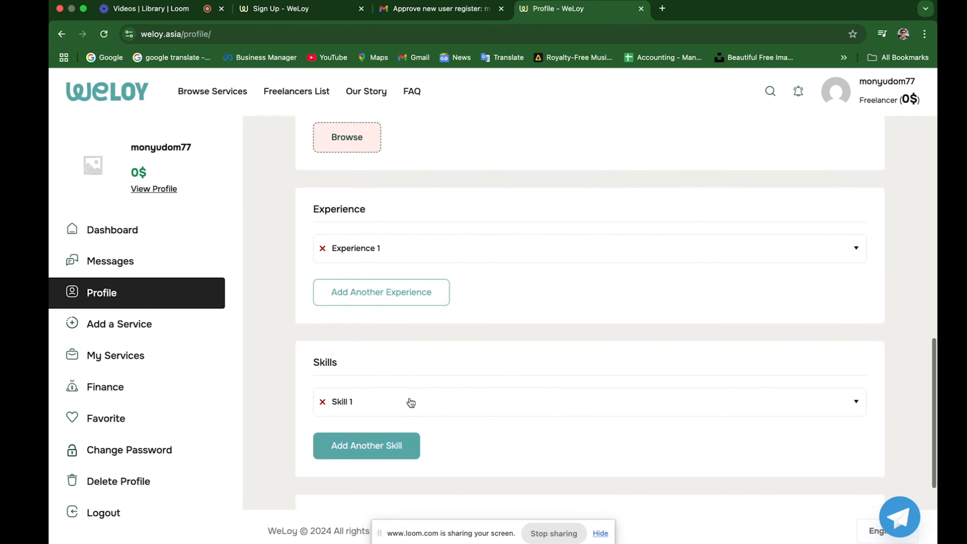
pyautogui.scroll(6, 418, 311)
pyautogui.scroll(10, 419, 311)
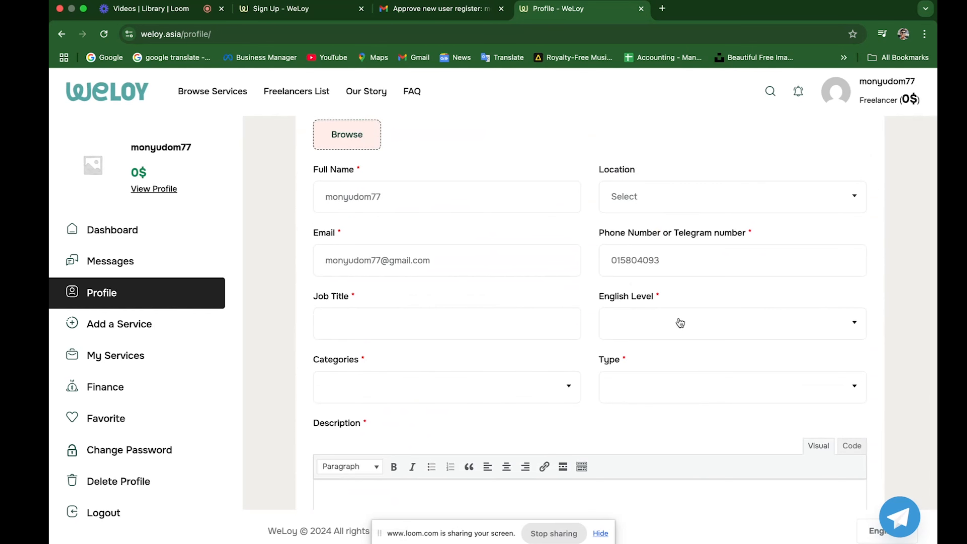
pyautogui.scroll(-4, 540, 370)
pyautogui.click(143, 328)
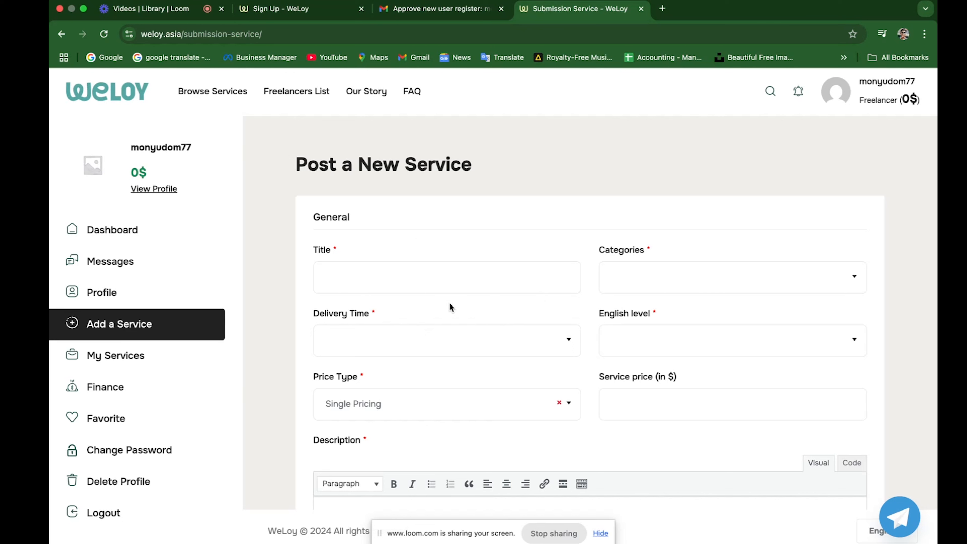
# Open My Services to see that the account has no services yet.
pyautogui.click(139, 353)
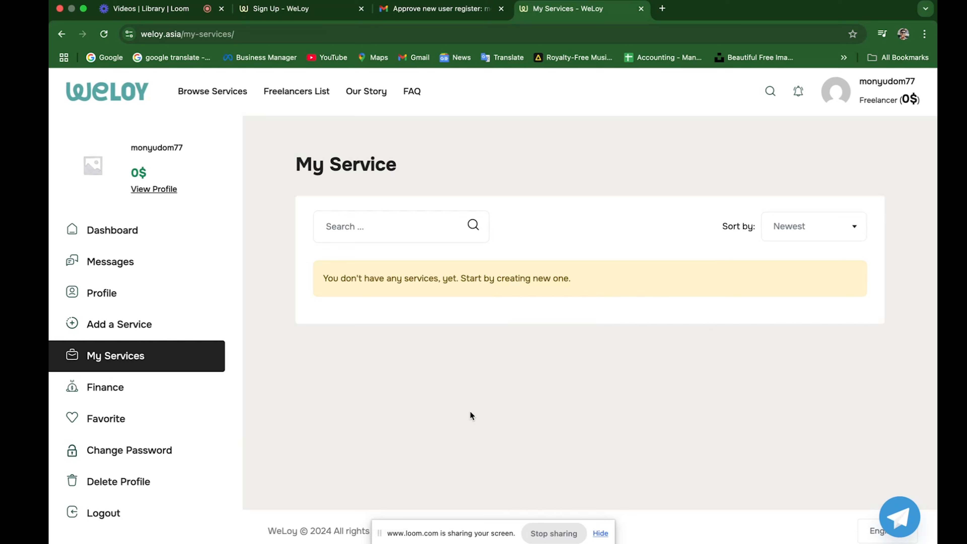
# Open Finance to view the Statements page with all balances at 0$.
pyautogui.click(113, 389)
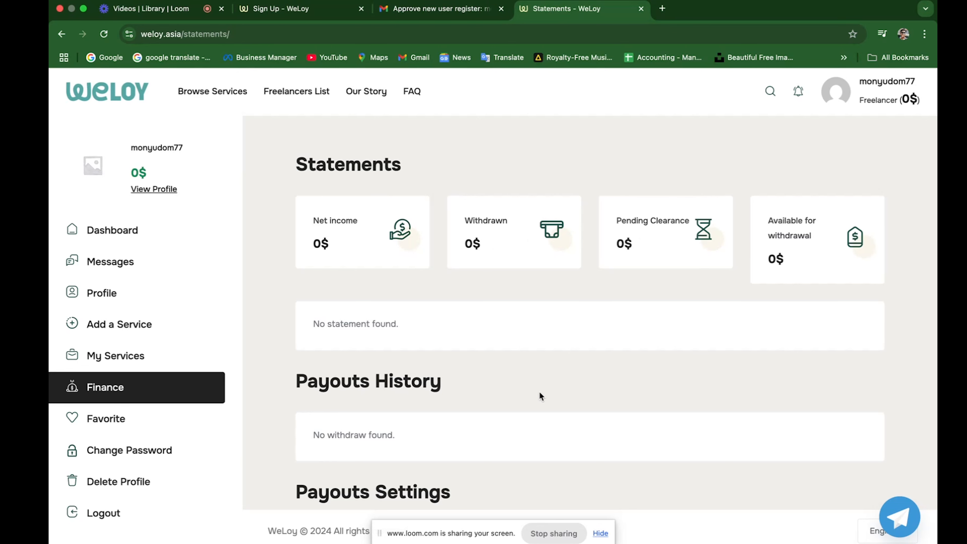
# Scroll down to Payouts Settings, then open the public freelancer profile page.
pyautogui.scroll(-2, 406, 333)
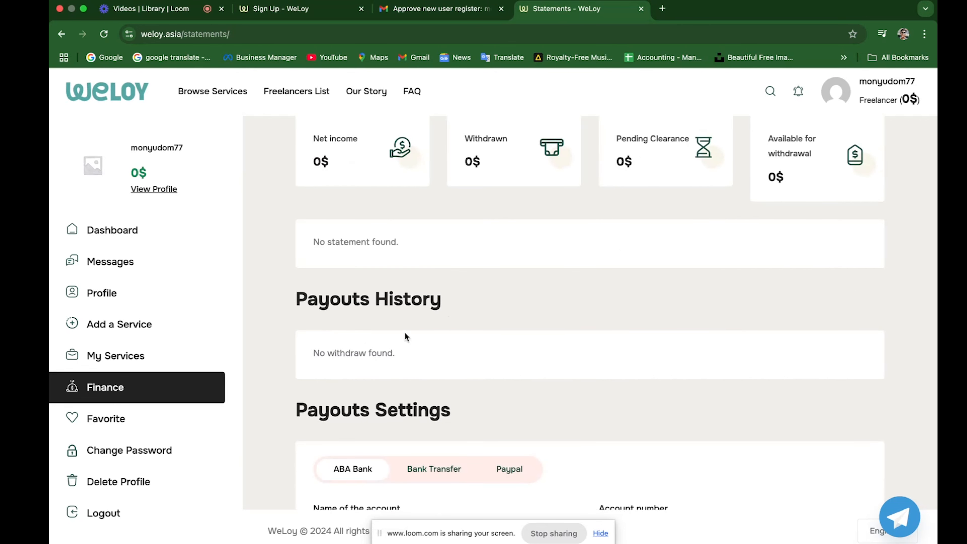
pyautogui.scroll(-2, 347, 326)
pyautogui.scroll(-3, 504, 354)
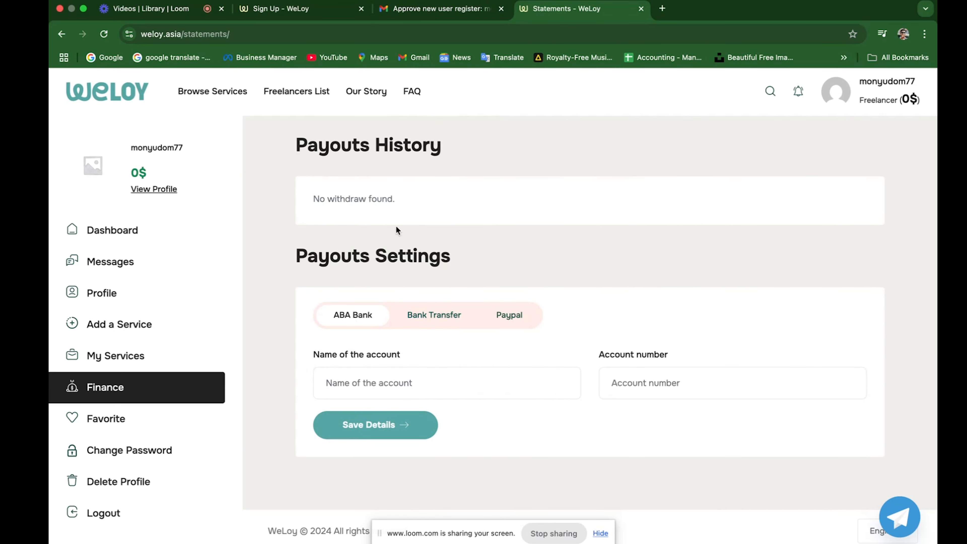
pyautogui.click(156, 430)
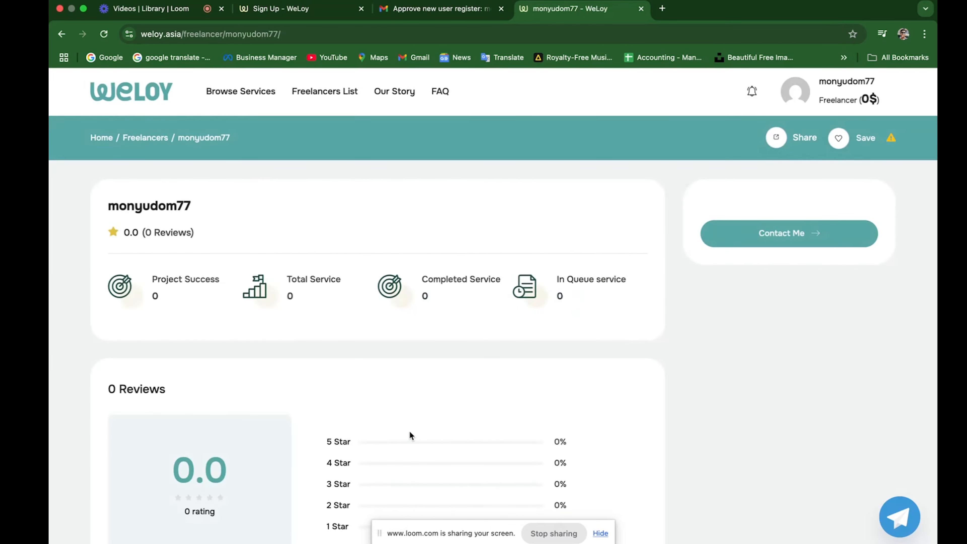
# Upload the portrait from Desktop > Profile as the Edit Profile featured image.
pyautogui.moveTo(835, 80)
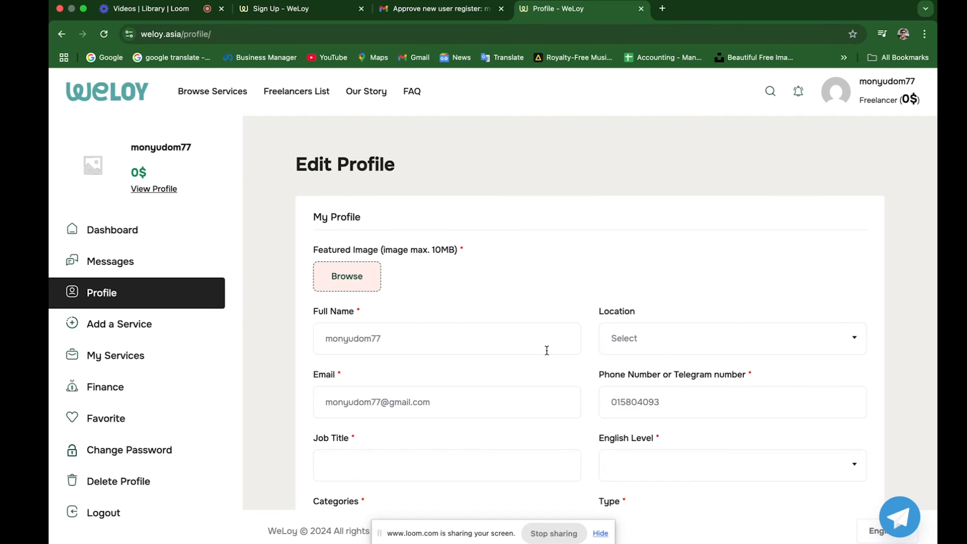
pyautogui.scroll(-2, 418, 286)
pyautogui.click(347, 226)
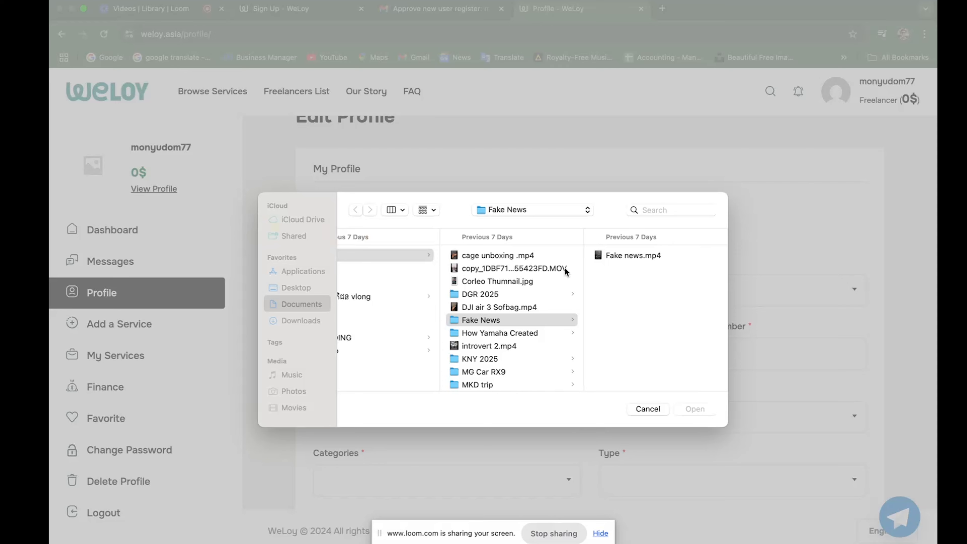
pyautogui.click(310, 288)
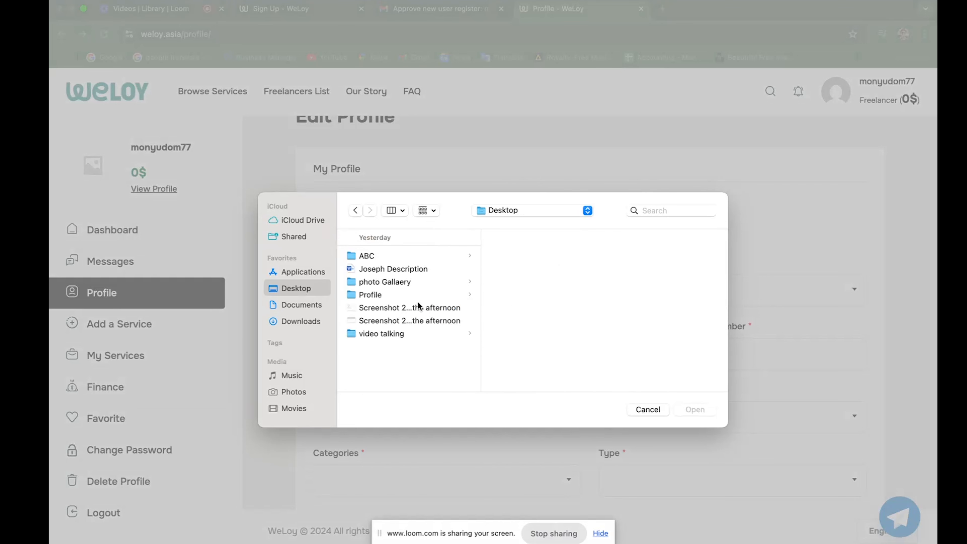
pyautogui.click(378, 296)
pyautogui.click(507, 261)
pyautogui.click(704, 409)
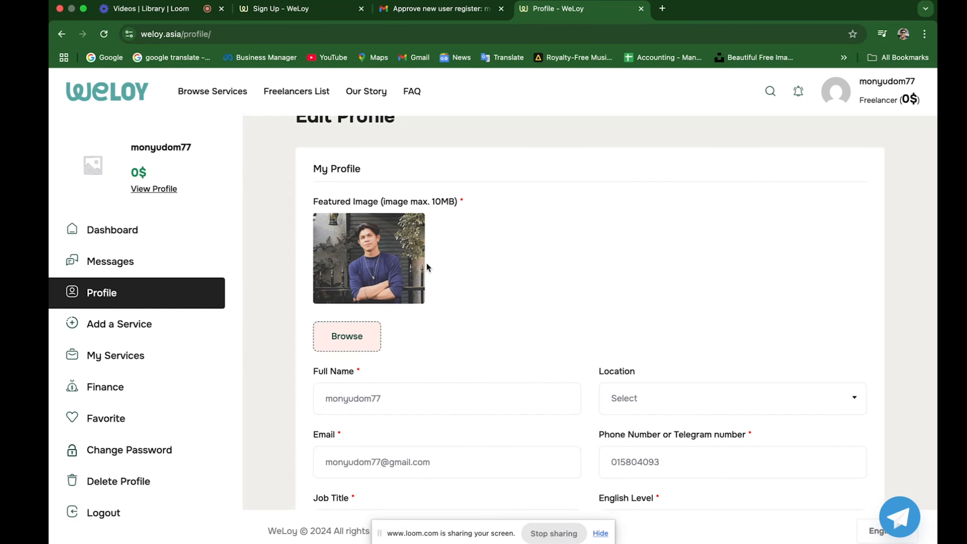
pyautogui.scroll(-1, 483, 314)
pyautogui.scroll(-3, 481, 314)
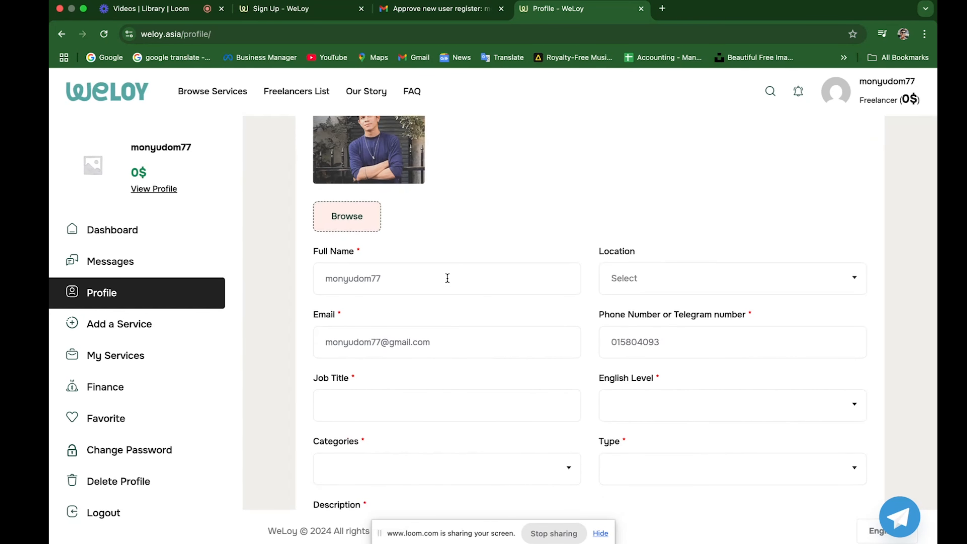
# Delete the trailing 77 from Full Name and set Location to All Cambodia.
pyautogui.click(449, 286)
pyautogui.press('BackSpace')
pyautogui.press('BackSpace')
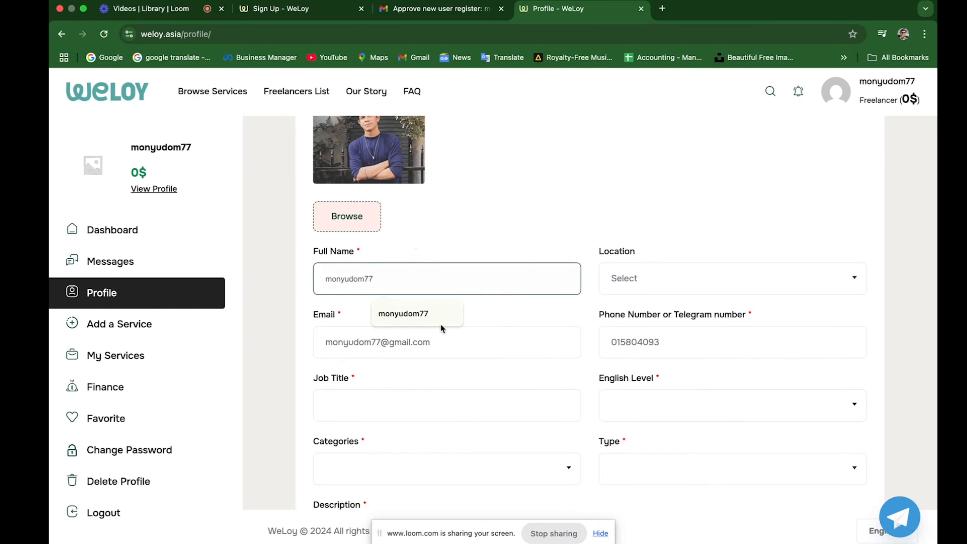
pyautogui.click(699, 280)
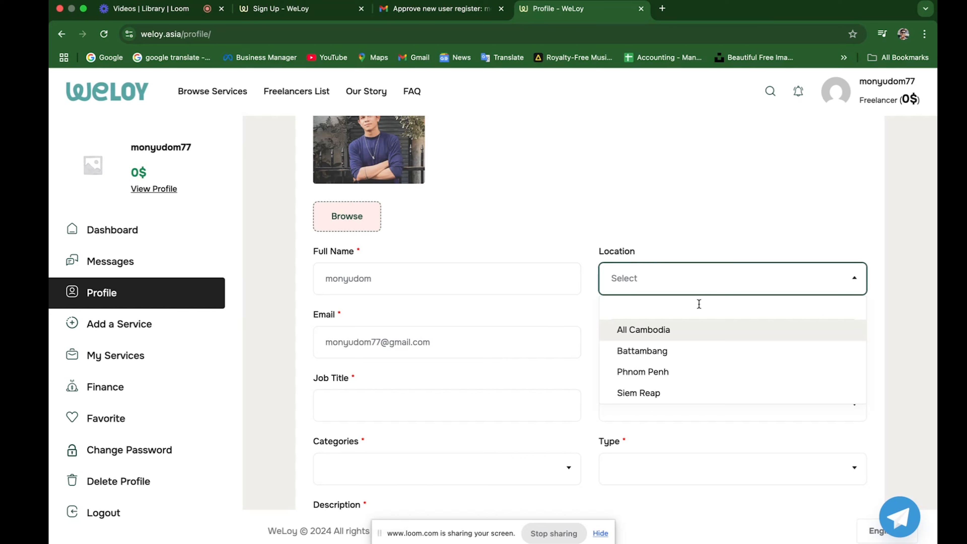
pyautogui.click(687, 331)
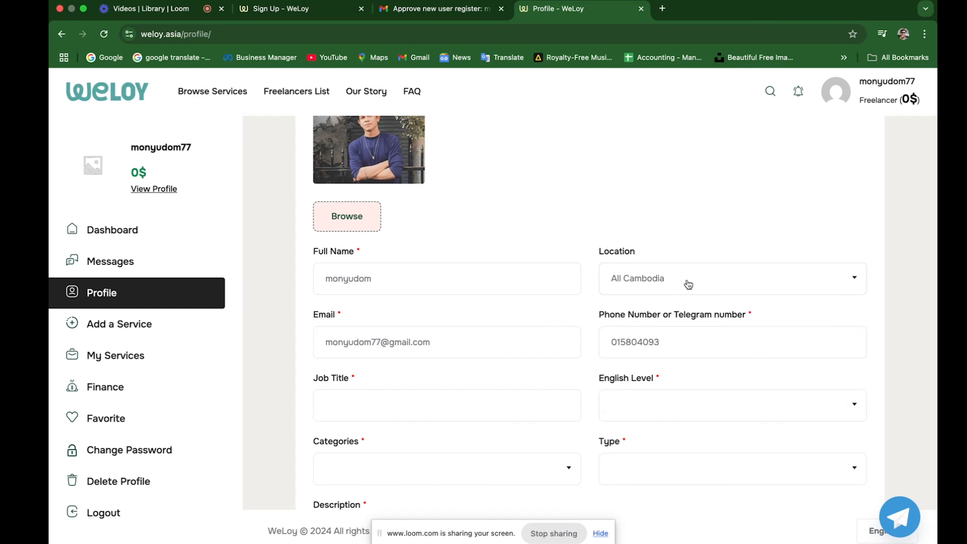
pyautogui.click(694, 286)
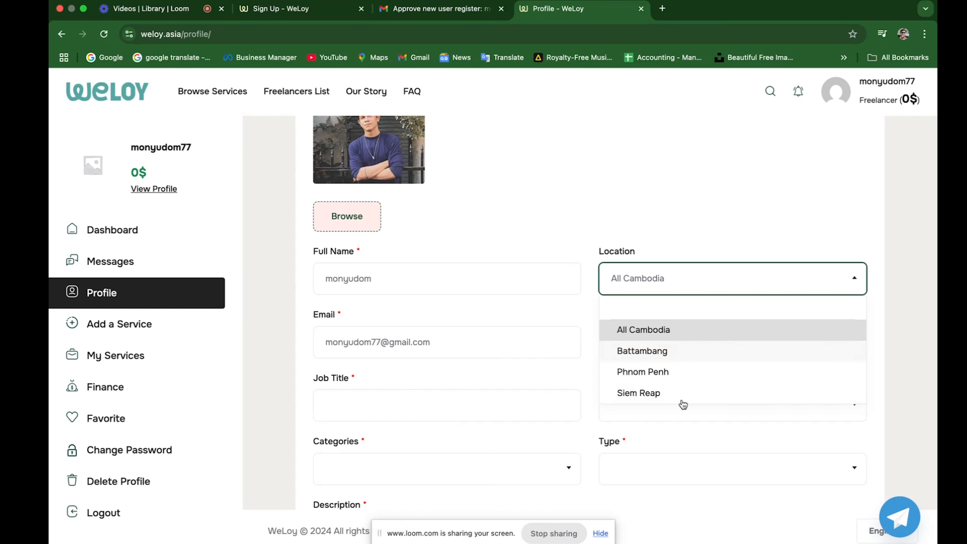
pyautogui.click(686, 336)
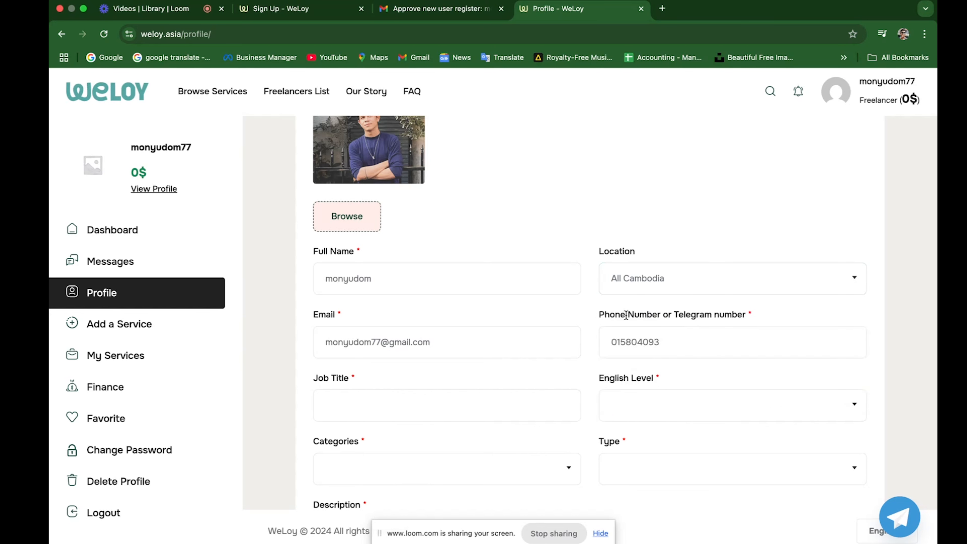
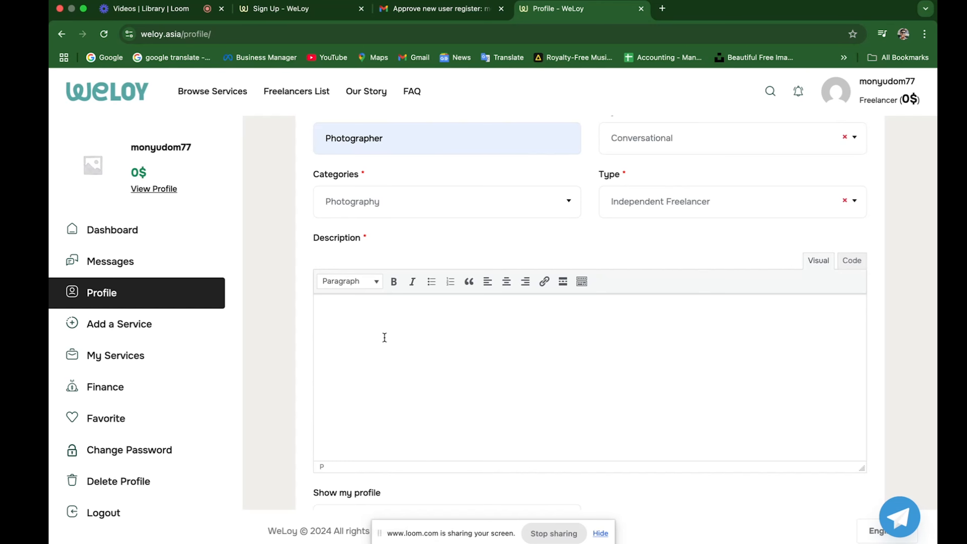
# Switch to the desktop that holds the Word document with the description.
pyautogui.hotkey('ctrl', 'Right')
# Bring in the photographer description from Word and check its opening in the Description editor.
pyautogui.click(352, 424)
pyautogui.hotkey('ctrl', 'Left')
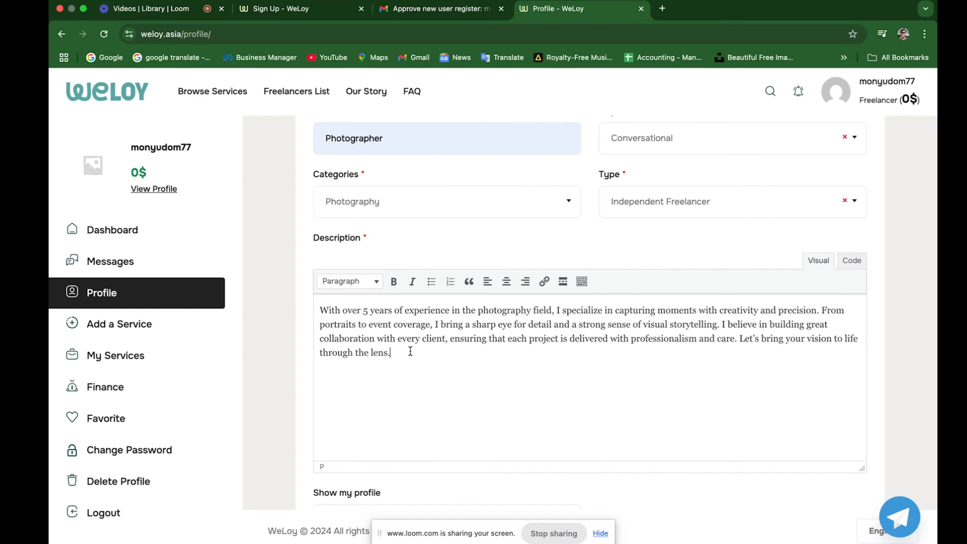
pyautogui.moveTo(320, 309); pyautogui.dragTo(477, 326)
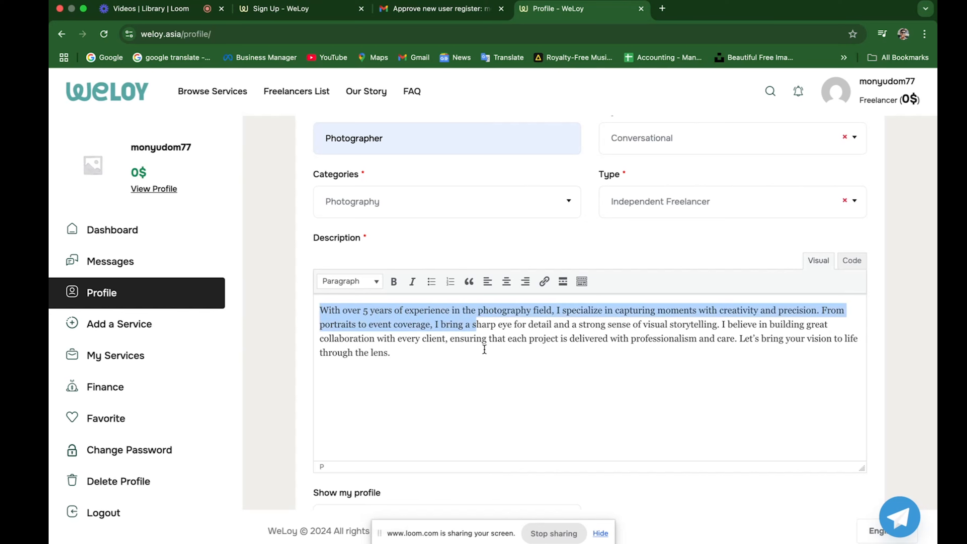
pyautogui.click(439, 354)
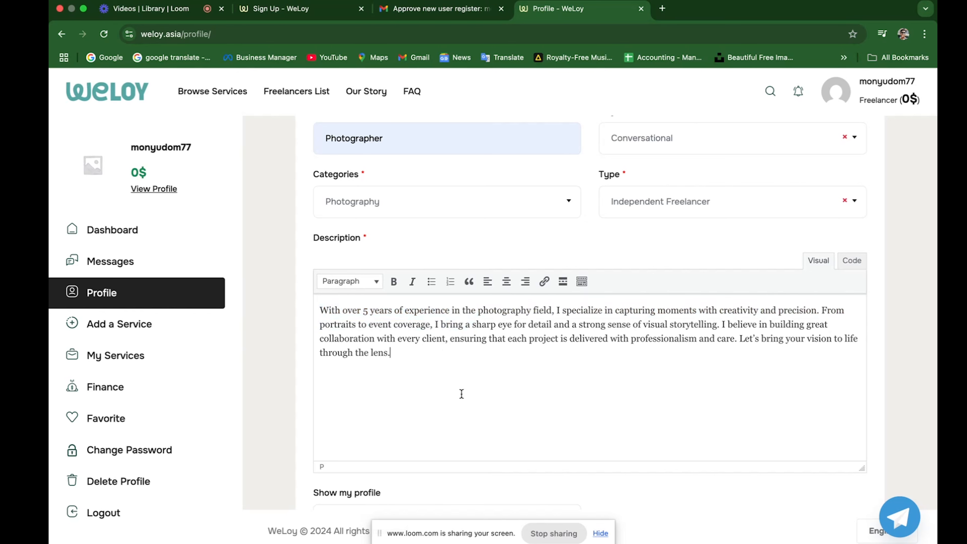
# Leave Show my profile set to Show.
pyautogui.scroll(-6, 497, 383)
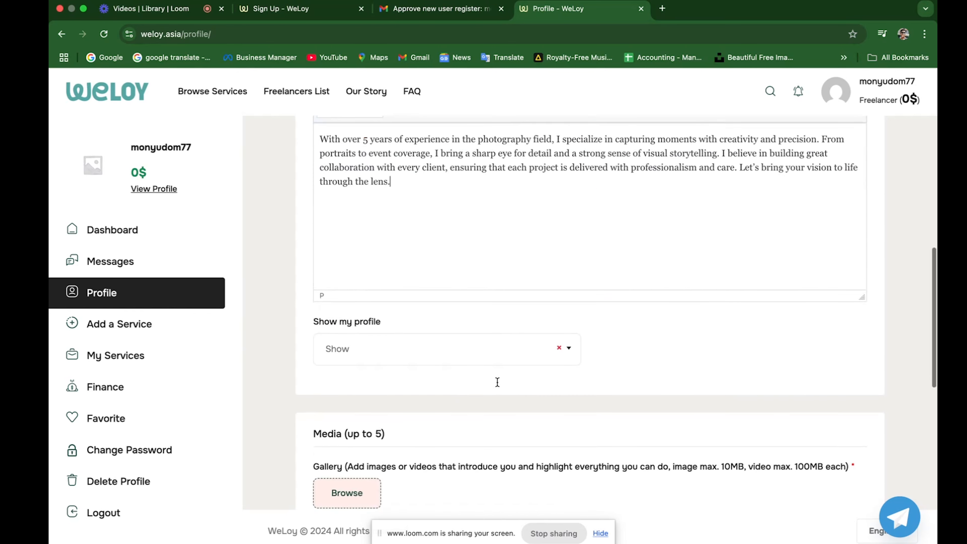
pyautogui.click(570, 295)
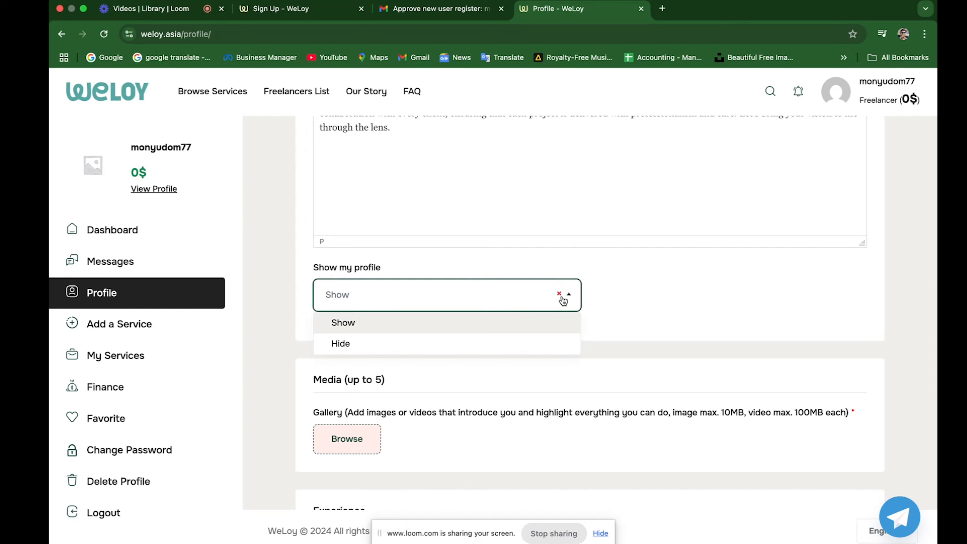
pyautogui.click(407, 323)
pyautogui.scroll(3, 453, 278)
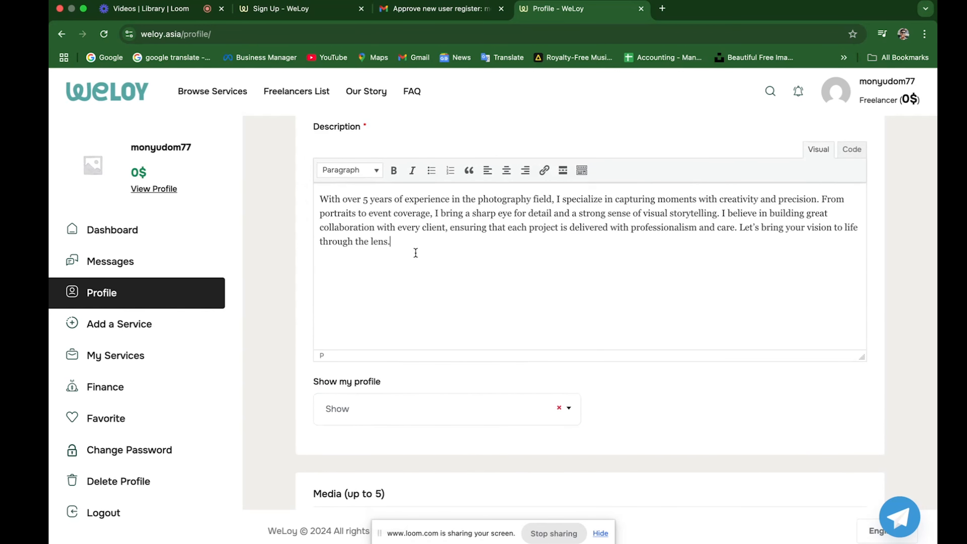
# Review the full description paragraph and start choosing gallery images to upload.
pyautogui.moveTo(413, 256); pyautogui.dragTo(313, 202)
pyautogui.click(444, 258)
pyautogui.scroll(-5, 449, 335)
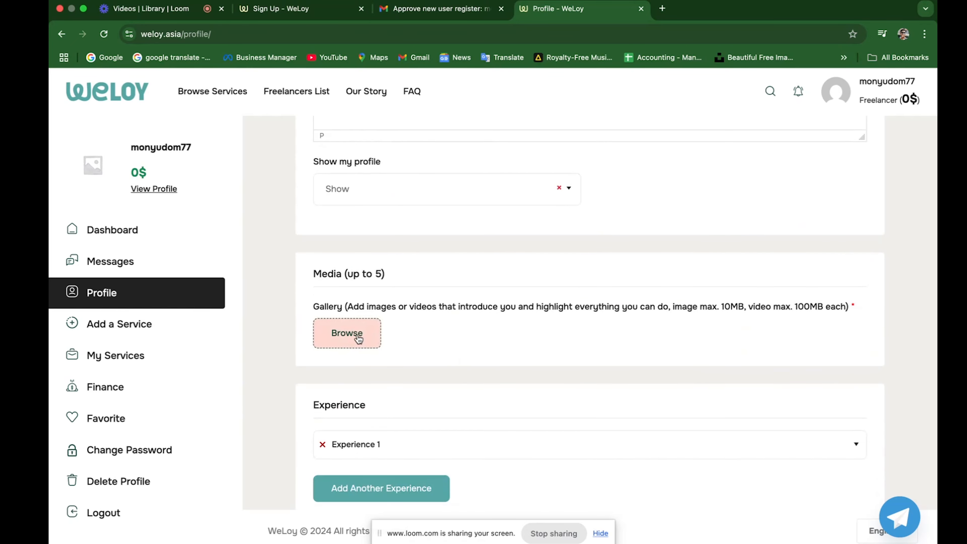
pyautogui.click(358, 339)
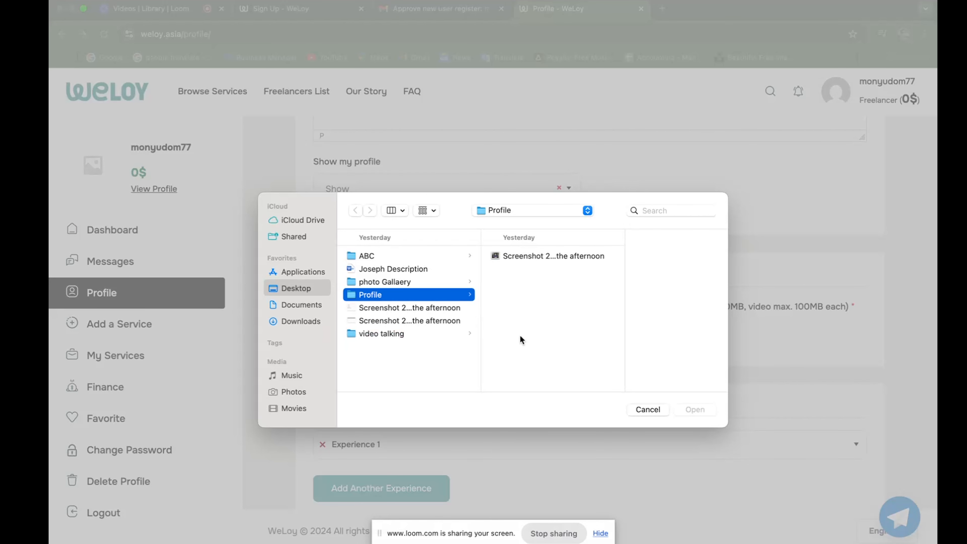
# Upload all four jpgs from the photo Gallaery folder and expand Experience 1.
pyautogui.click(387, 282)
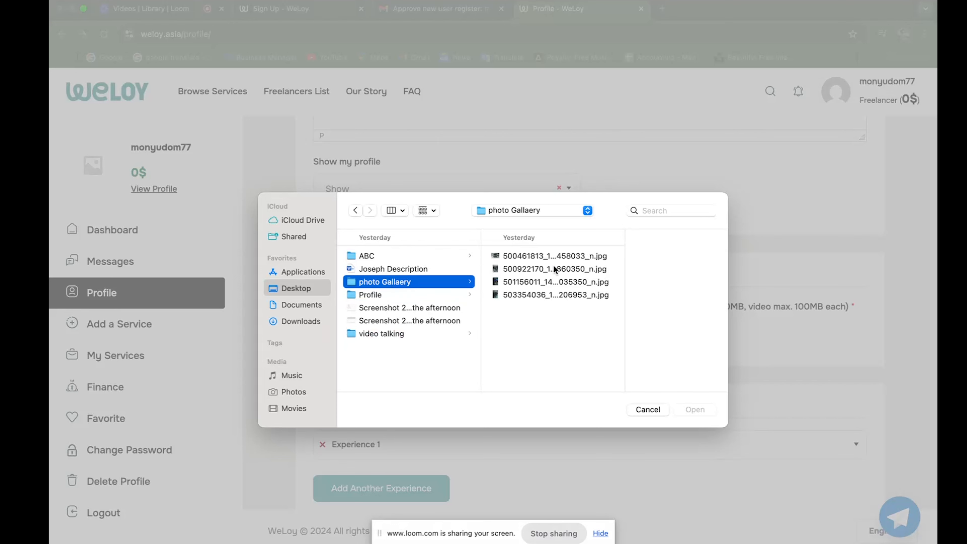
pyautogui.press('Right')
pyautogui.keyDown('shift'); pyautogui.click(539, 294); pyautogui.keyUp('shift')
pyautogui.click(704, 410)
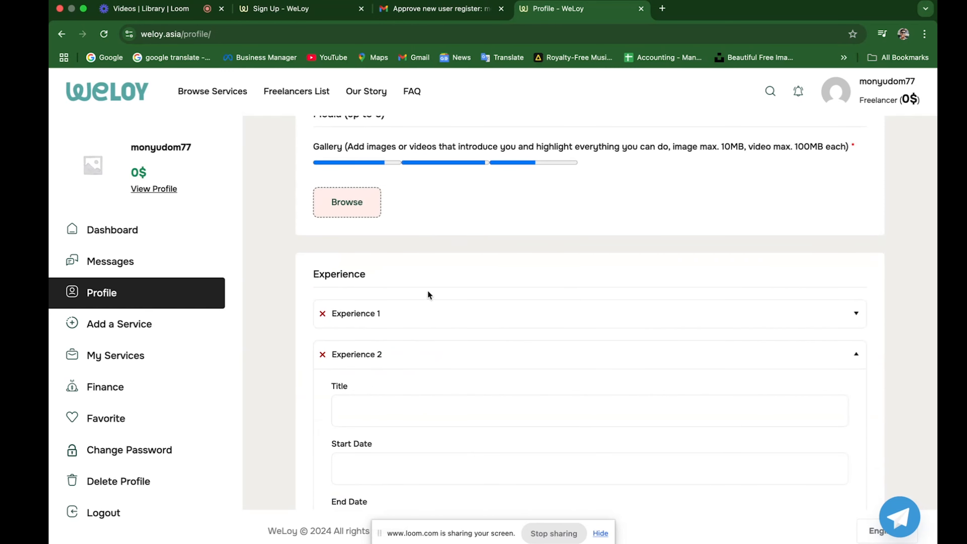
pyautogui.click(422, 319)
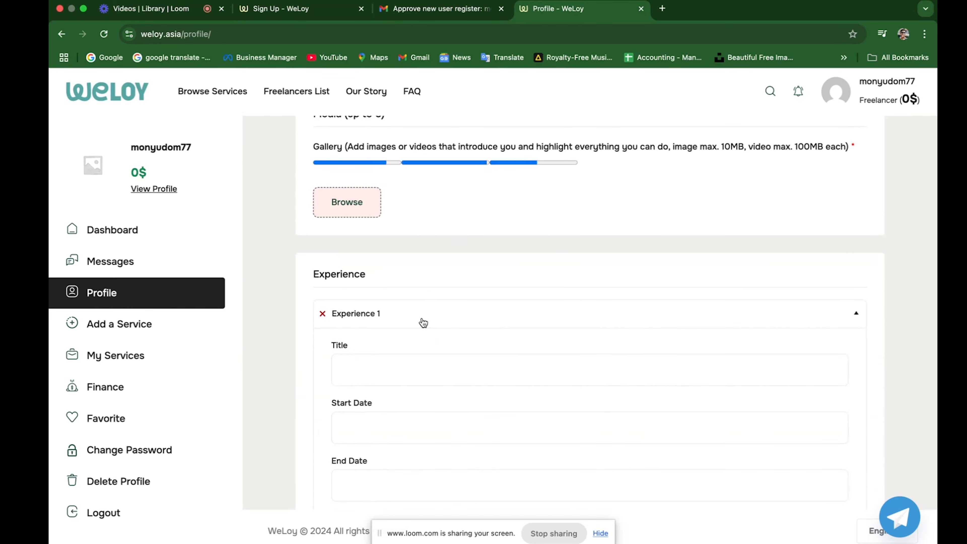
# Title Experience 1 Photographer, with dates 10.06.2020 to 21.06.2025.
pyautogui.scroll(-5, 457, 382)
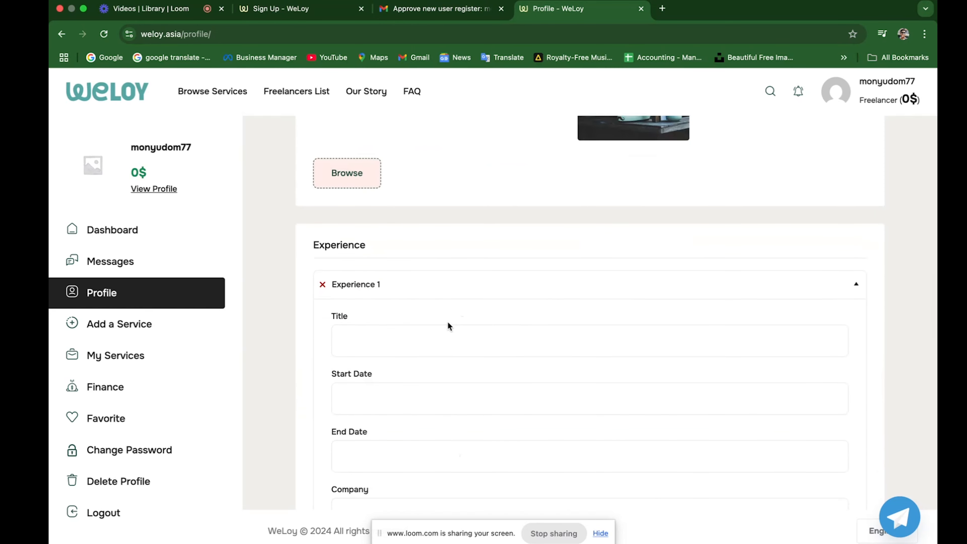
pyautogui.click(422, 340)
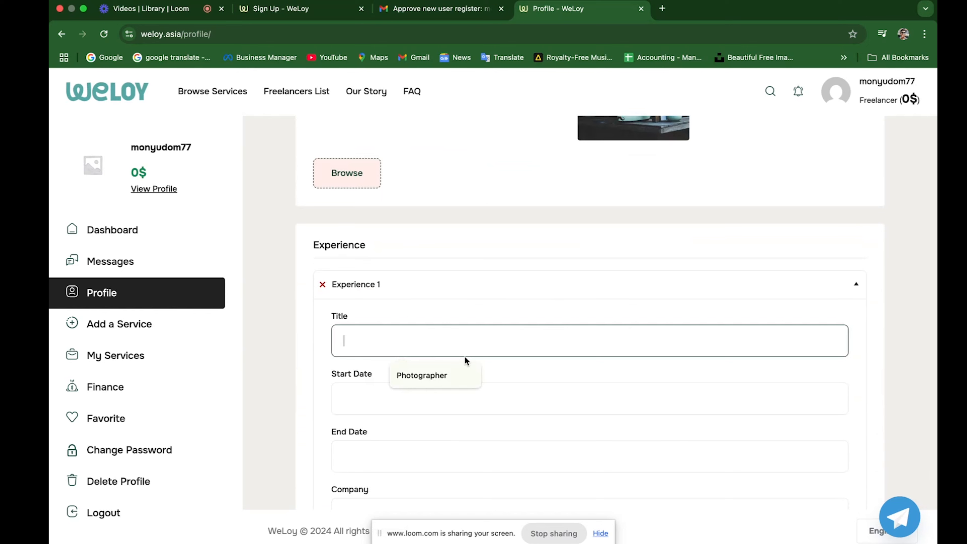
pyautogui.click(437, 376)
pyautogui.click(433, 400)
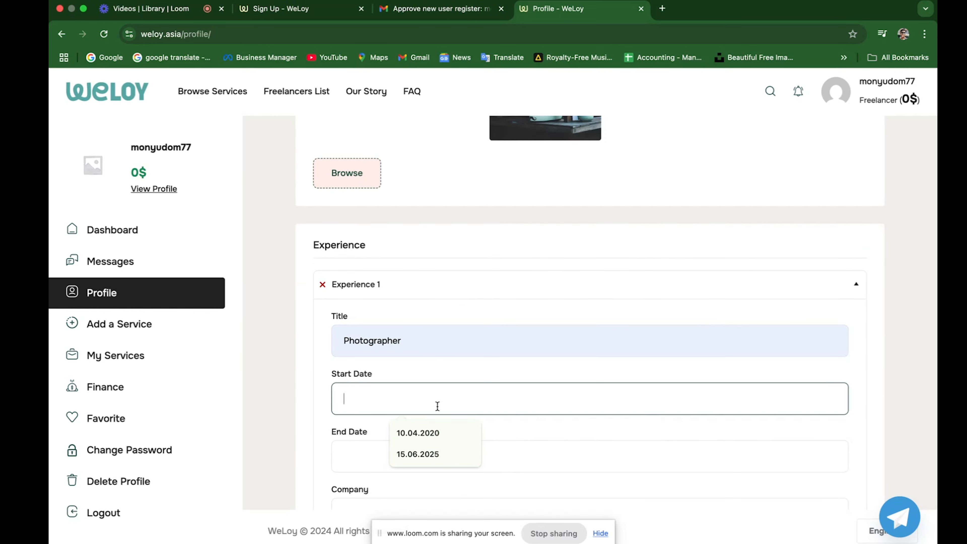
pyautogui.click(435, 434)
pyautogui.click(380, 458)
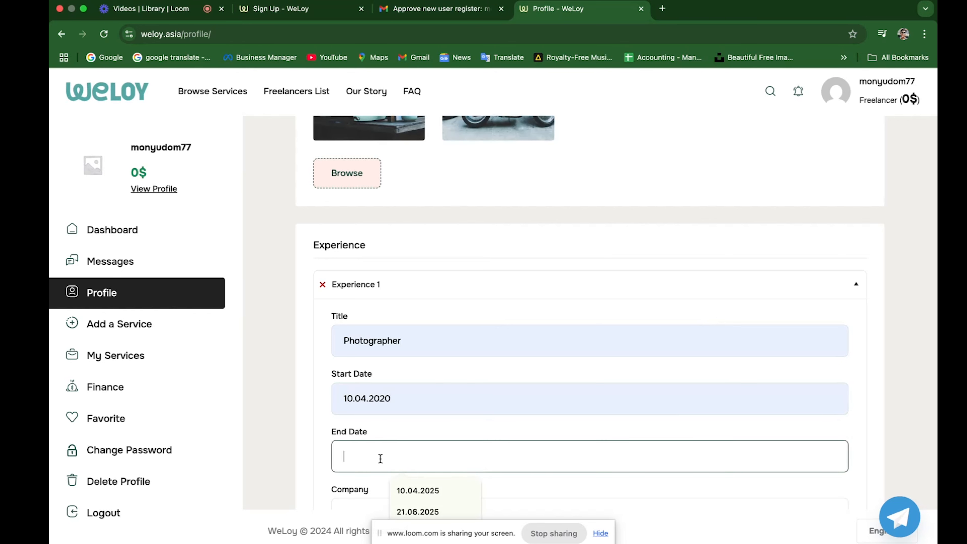
pyautogui.click(408, 509)
pyautogui.scroll(-3, 410, 434)
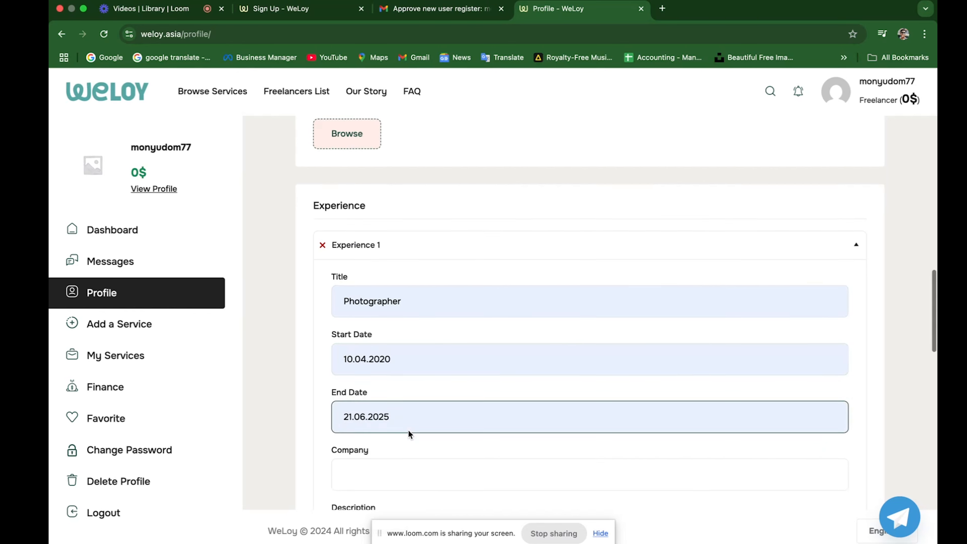
pyautogui.click(366, 291)
pyautogui.press('BackSpace')
pyautogui.write('6')
# Enter Tiger beer as the company and 'Photo event' as the description.
pyautogui.click(398, 408)
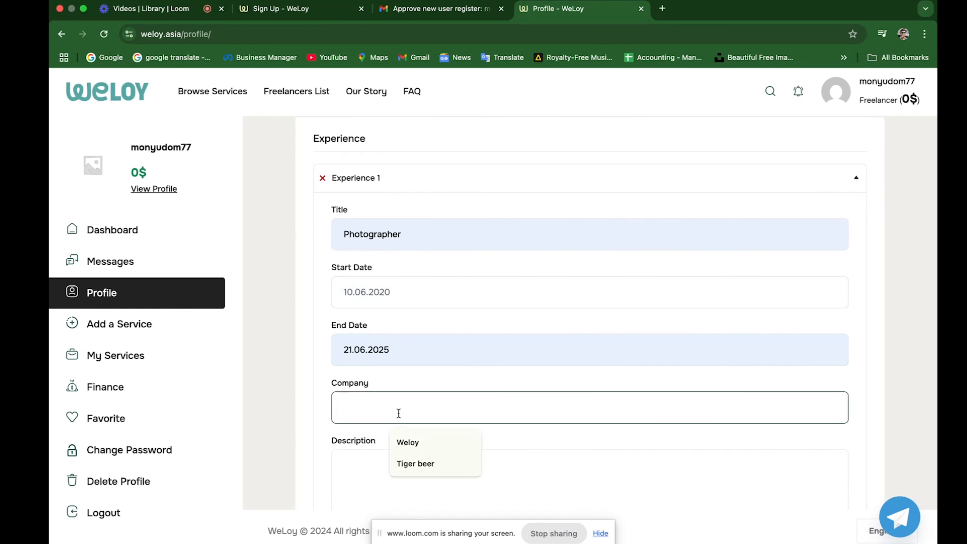
pyautogui.write('Tiger beer')
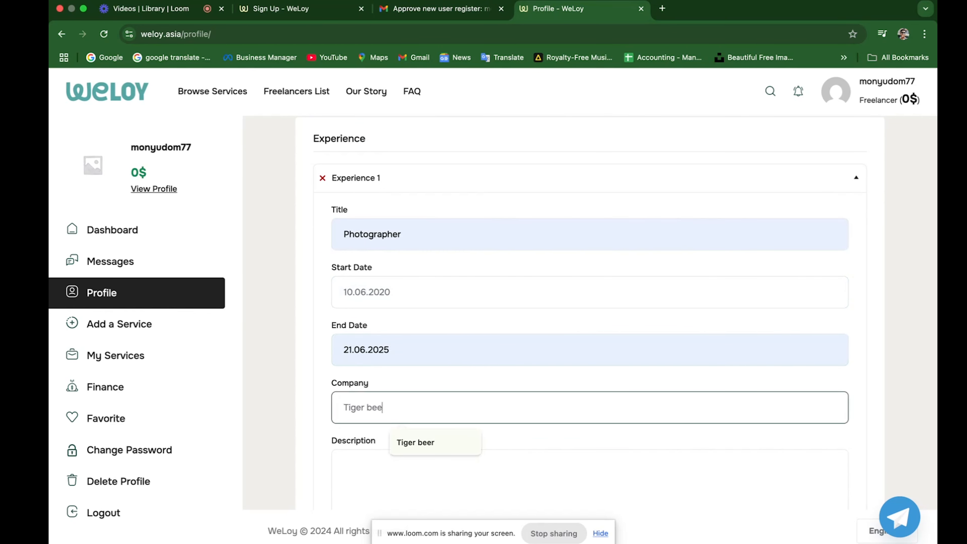
pyautogui.click(427, 443)
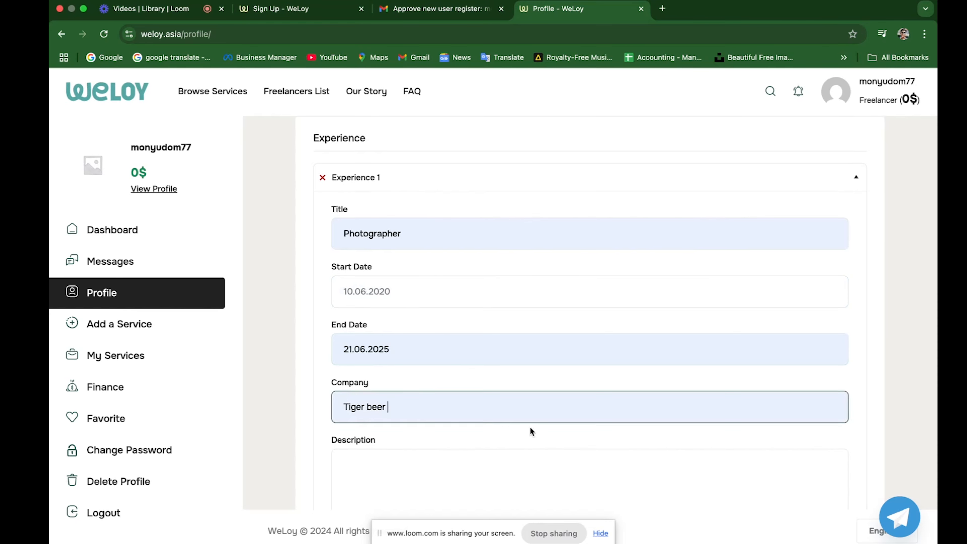
pyautogui.scroll(-3, 495, 381)
pyautogui.click(464, 352)
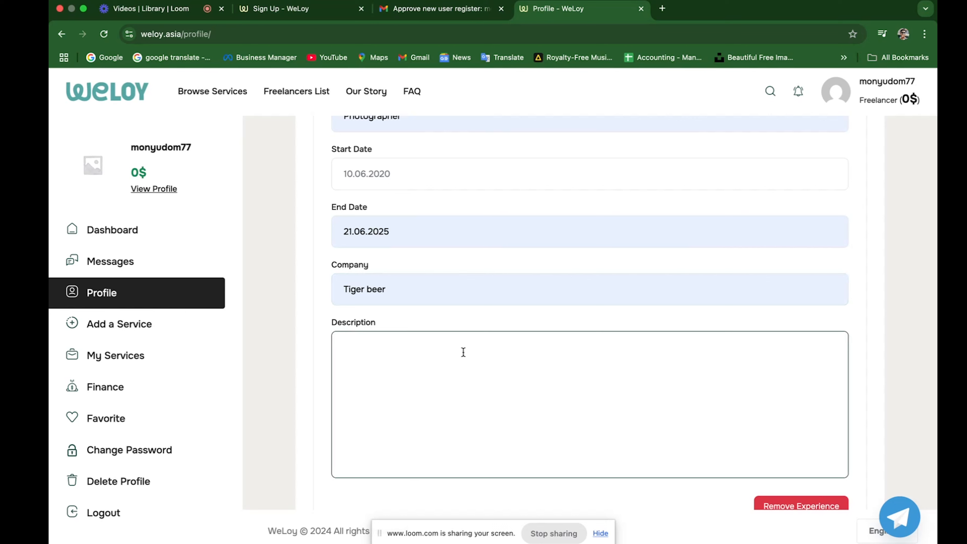
pyautogui.write('Phto')
pyautogui.press('BackSpace')
pyautogui.press('BackSpace')
pyautogui.write('otoes')
pyautogui.press('BackSpace')
pyautogui.press('BackSpace')
pyautogui.write('event')
pyautogui.press('BackSpace')
pyautogui.press('BackSpace')
pyautogui.write('nt')
# Type 'I used to work fro Redbull' into Experience 2's title.
pyautogui.scroll(-5, 572, 445)
pyautogui.click(461, 436)
pyautogui.write('I used to work fro Redbull')
pyautogui.scroll(-3, 436, 382)
# Give Experience 2 dates 1.5.205 to 12.5.205 and move the Redbull sentence into its company.
pyautogui.click(430, 353)
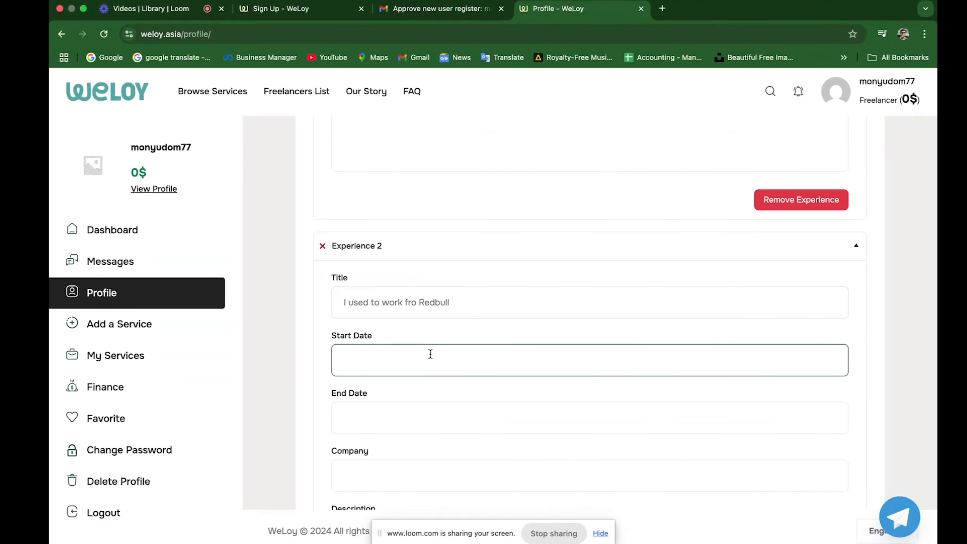
pyautogui.write('1.5.205')
pyautogui.click(426, 415)
pyautogui.write('1')
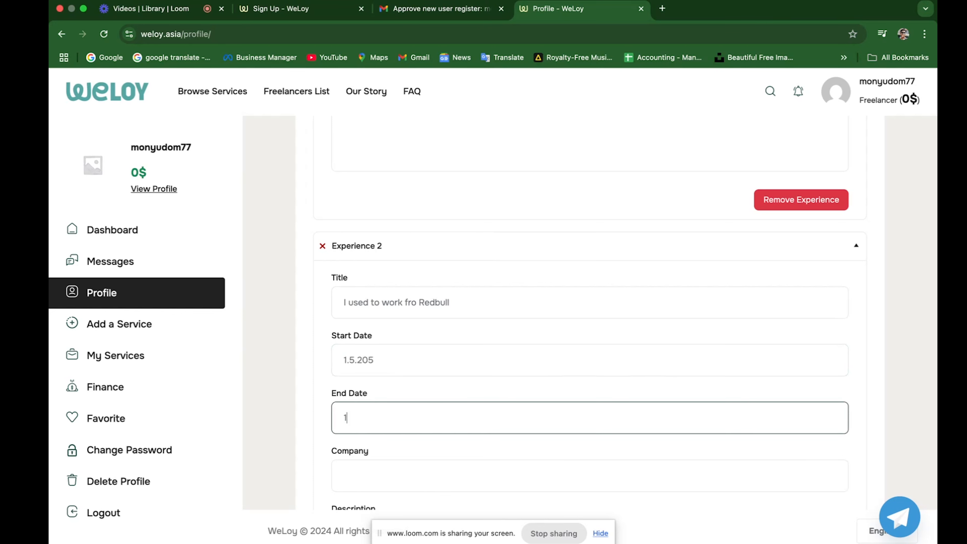
pyautogui.write('2.5.205')
pyautogui.scroll(-3, 477, 457)
pyautogui.click(445, 351)
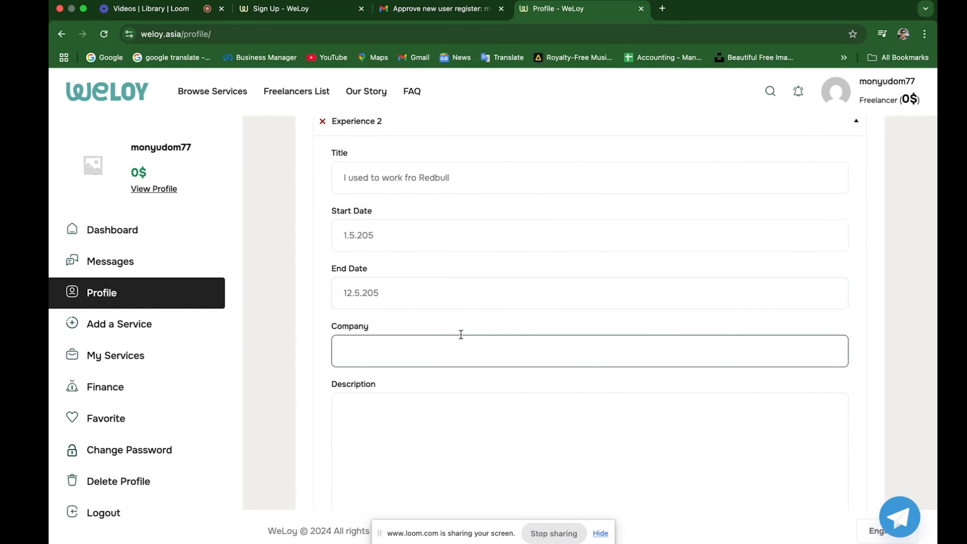
pyautogui.scroll(1, 433, 355)
pyautogui.moveTo(440, 225); pyautogui.dragTo(328, 226)
pyautogui.press('super+c')
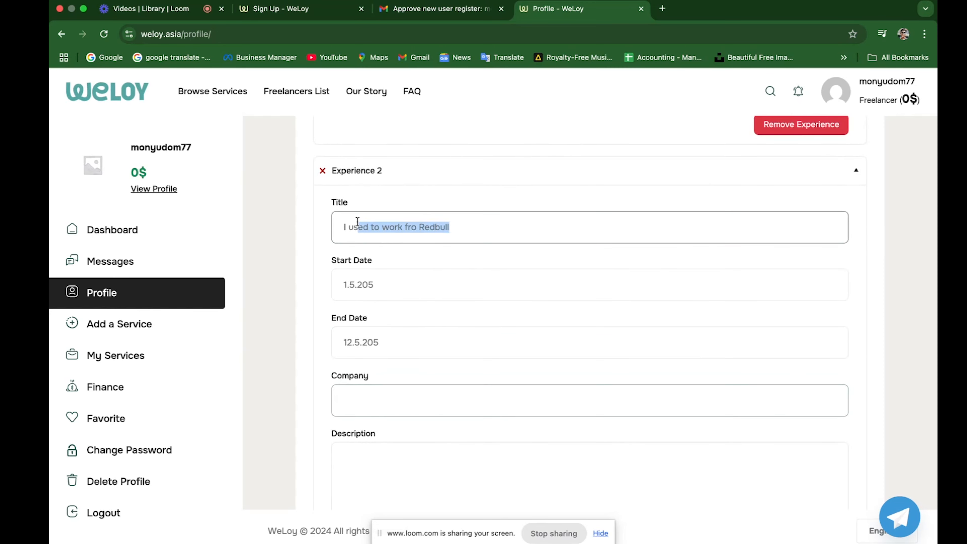
pyautogui.click(380, 403)
pyautogui.press('super+v')
# Retitle Experience 2 Videographer and describe it as 'Shooting video content'.
pyautogui.click(337, 227)
pyautogui.press('super+a')
pyautogui.write('V')
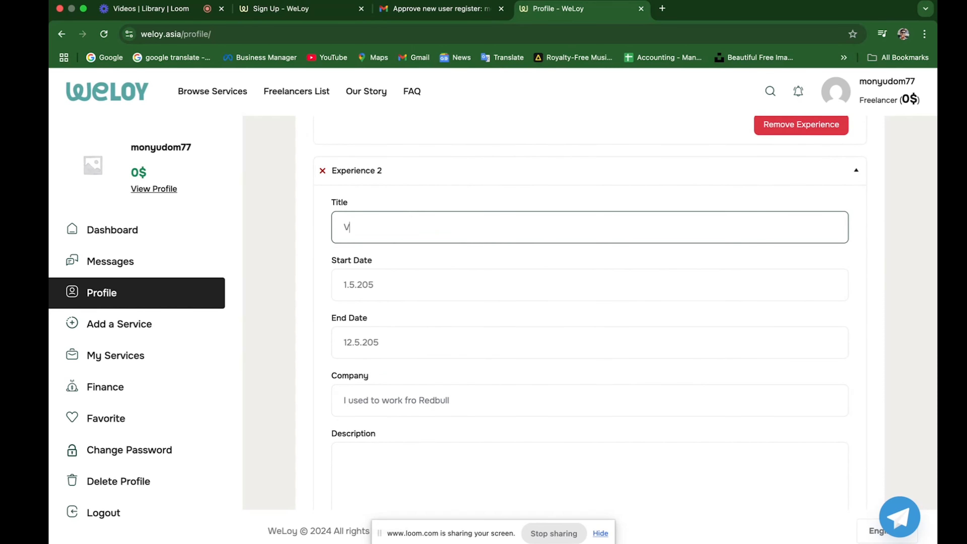
pyautogui.write('ideog')
pyautogui.press('BackSpace')
pyautogui.write('grpaher')
pyautogui.scroll(-1, 440, 343)
pyautogui.click(438, 471)
pyautogui.write('Shooting ')
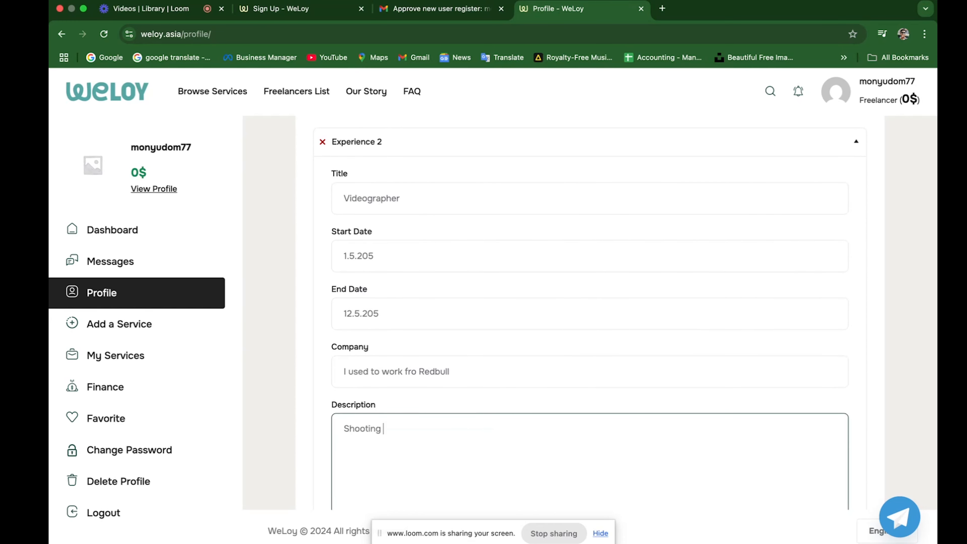
pyautogui.write('video content')
# Add a third experience titled Videographer, starting 2.4.2025.
pyautogui.scroll(-7, 524, 467)
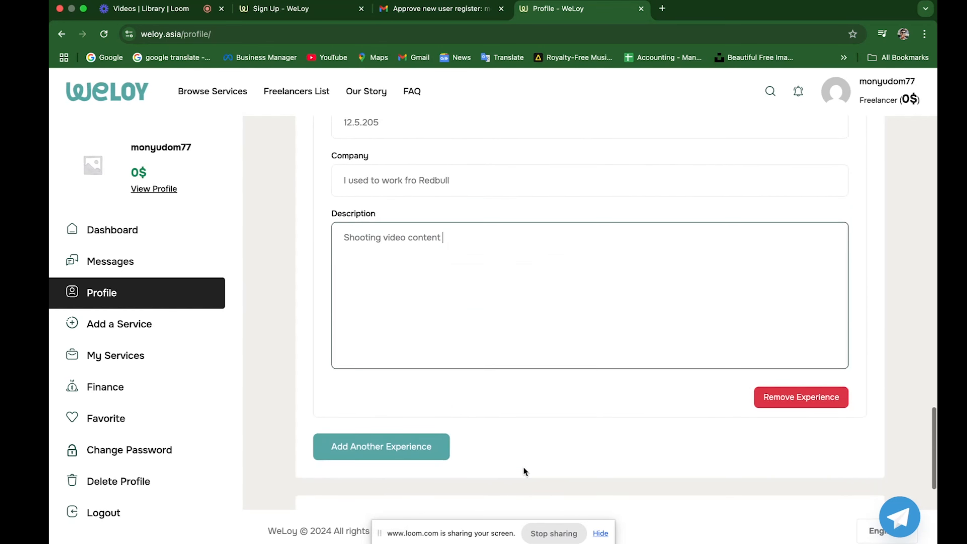
pyautogui.click(406, 389)
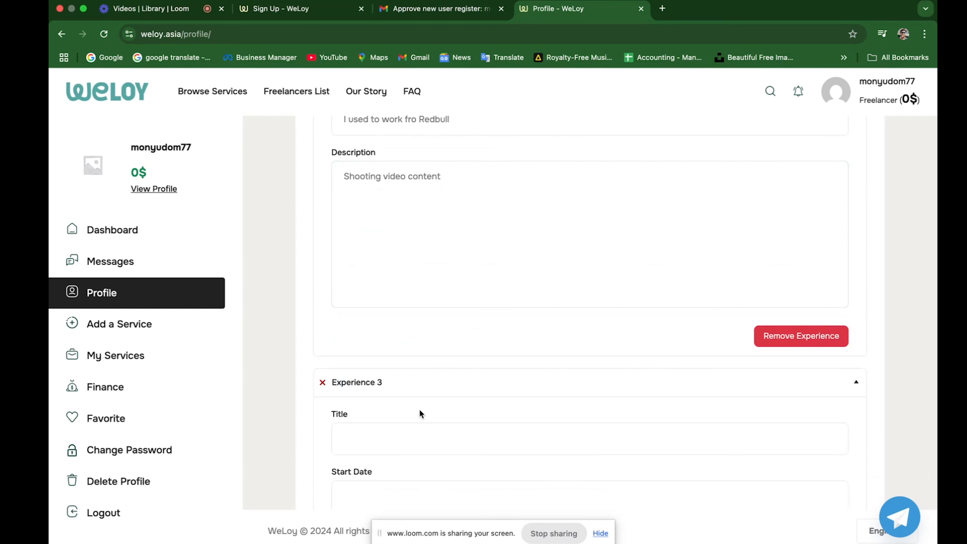
pyautogui.click(422, 438)
pyautogui.scroll(-2, 421, 410)
pyautogui.click(418, 370)
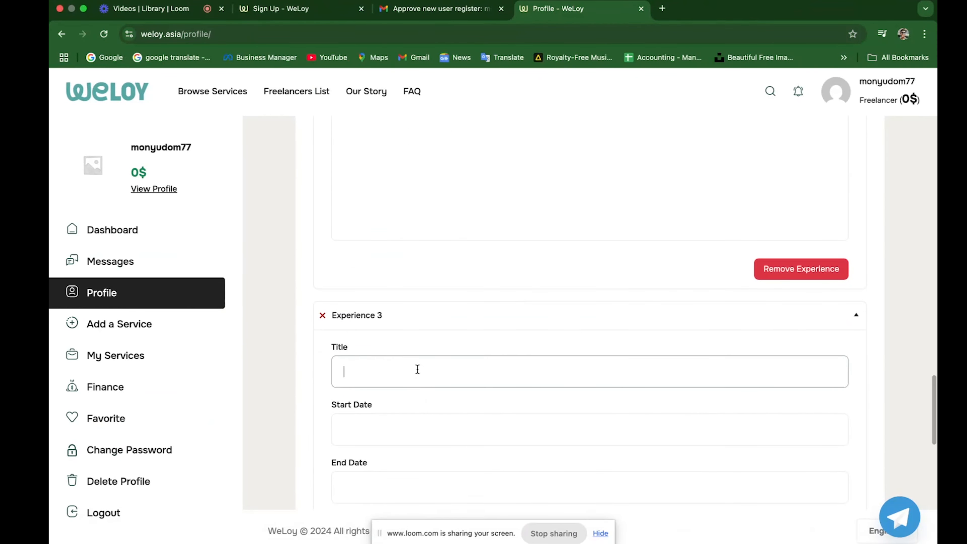
pyautogui.write('Video')
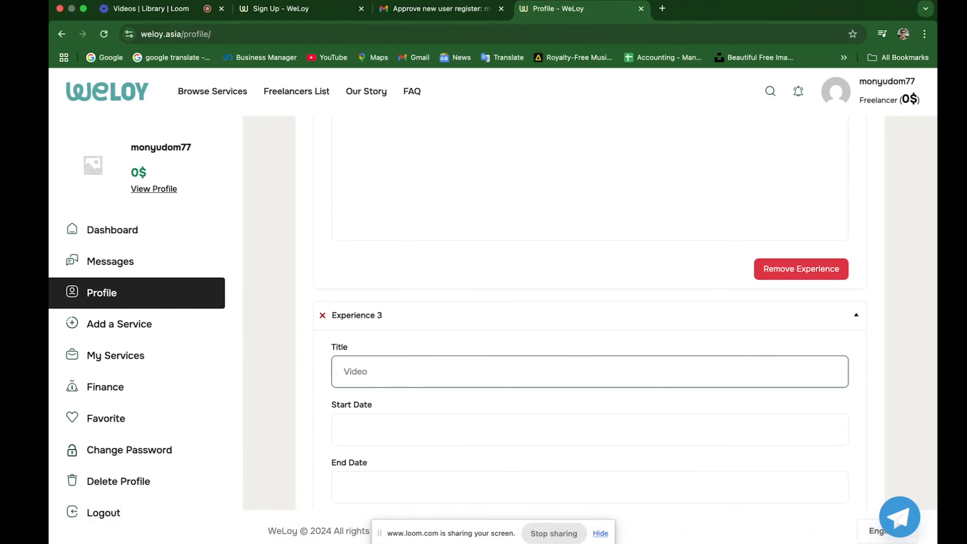
pyautogui.write('grapher')
pyautogui.scroll(-2, 389, 359)
pyautogui.click(389, 358)
pyautogui.write('2')
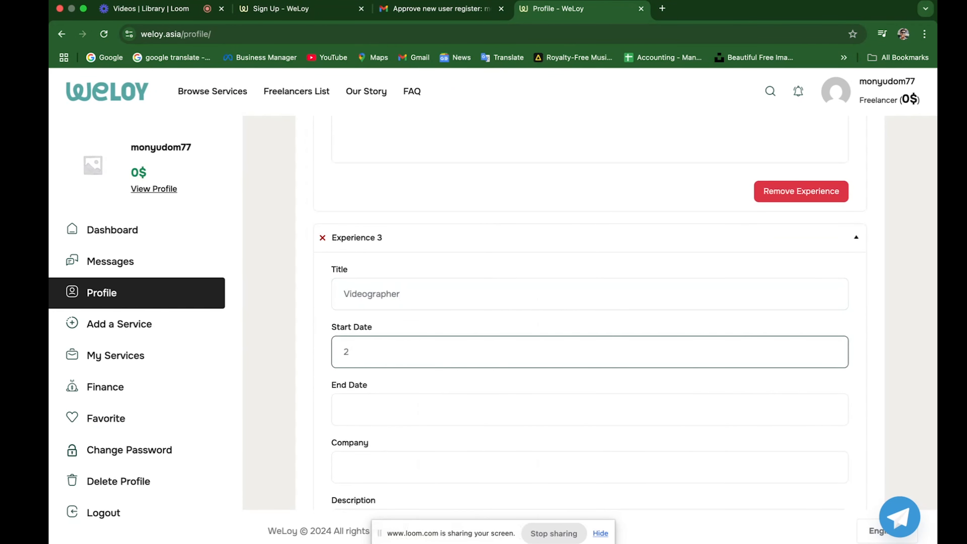
pyautogui.write('.4.2025')
# Set Experience 3's end date to 25.4.2025 by reusing and editing the start date.
pyautogui.moveTo(382, 352); pyautogui.dragTo(337, 351)
pyautogui.hotkey('ctrl', 'c')
pyautogui.click(386, 409)
pyautogui.hotkey('ctrl', 'v')
pyautogui.click(348, 409)
pyautogui.write('5')
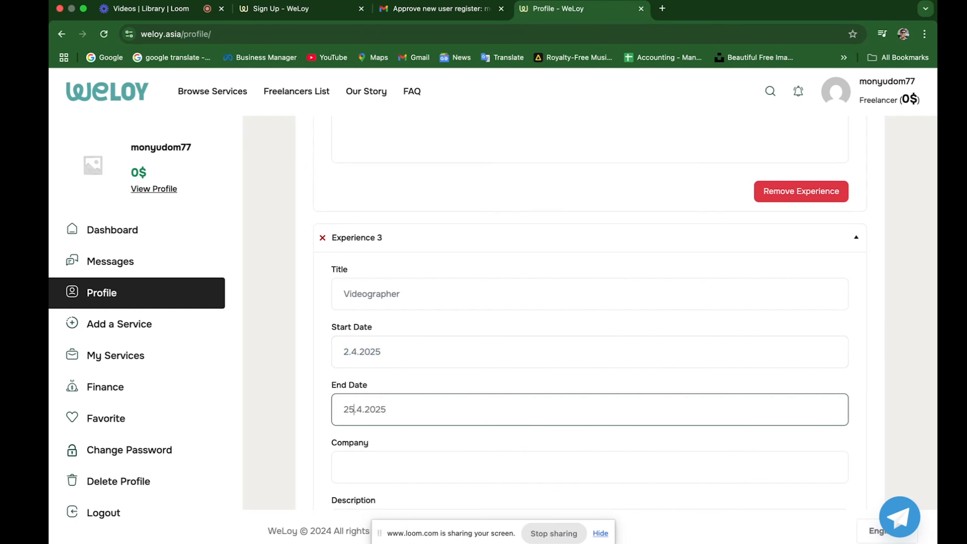
# Enter Luqui Moly as the company and a 'video digital' description.
pyautogui.scroll(-3, 428, 456)
pyautogui.click(428, 345)
pyautogui.write('Lu')
pyautogui.write('qui Moly')
pyautogui.press('Tab')
pyautogui.write('Ad')
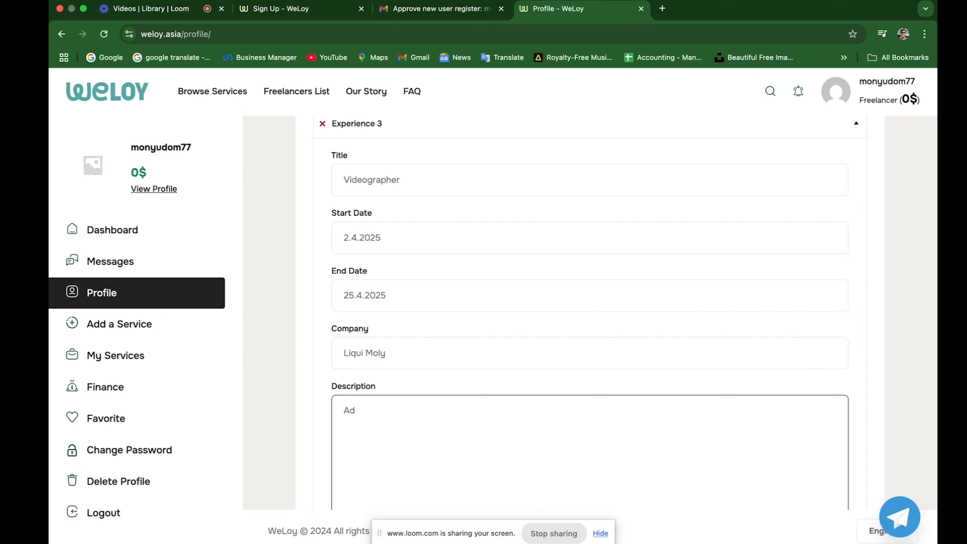
pyautogui.press('BackSpace')
pyautogui.press('BackSpace')
pyautogui.write('Viode')
pyautogui.press('BackSpace')
pyautogui.press('BackSpace')
pyautogui.press('BackSpace')
pyautogui.write('deo digital')
# Add the skill photoshop at 90% and remove the empty second skill.
pyautogui.scroll(-10, 411, 286)
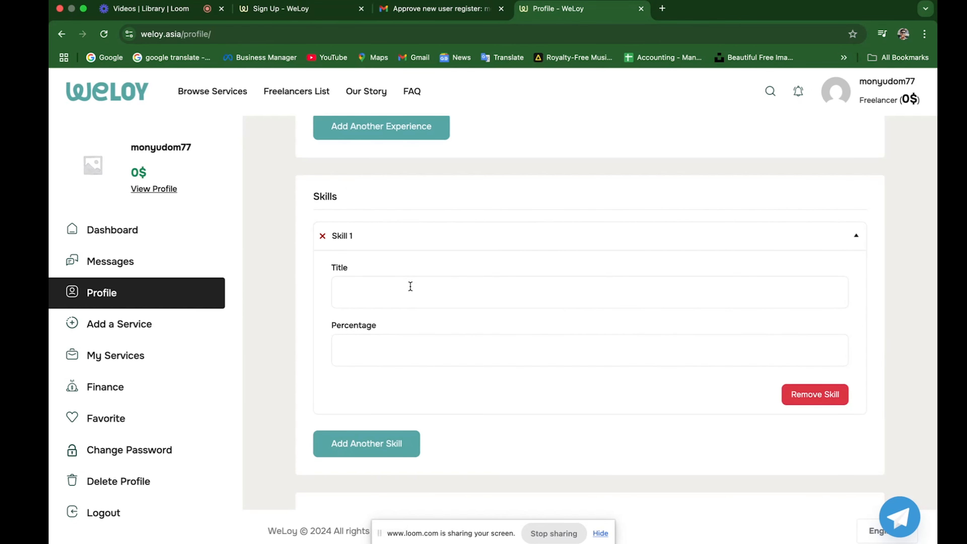
pyautogui.click(410, 286)
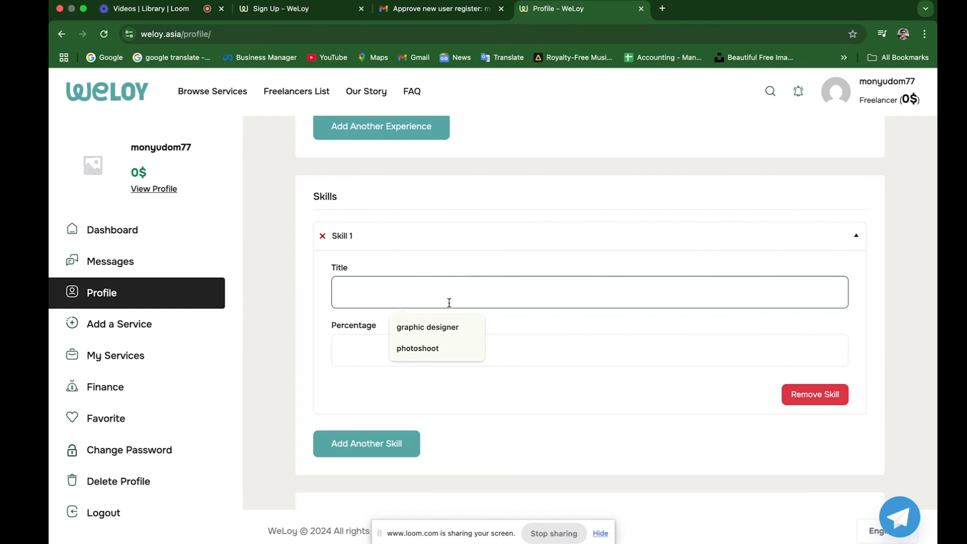
pyautogui.write('photo')
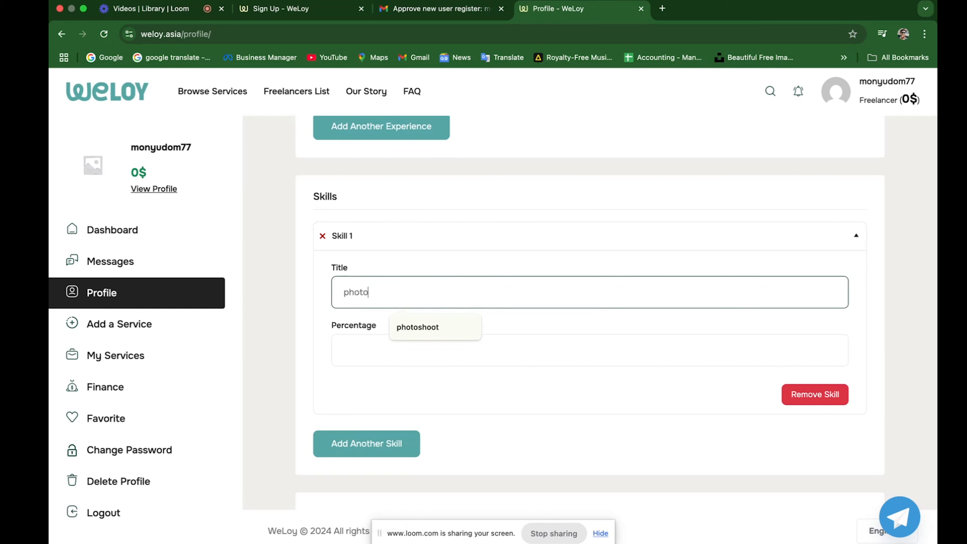
pyautogui.write('shop')
pyautogui.click(503, 354)
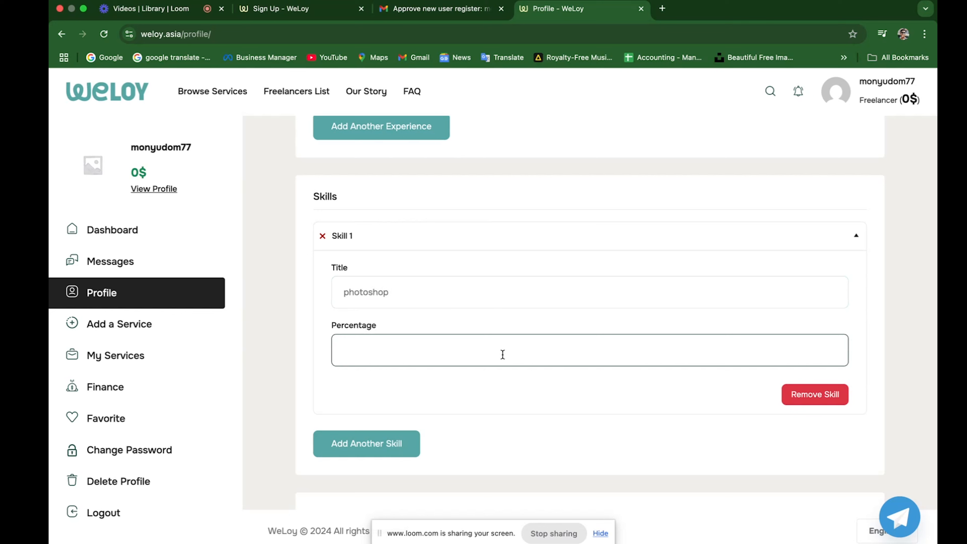
pyautogui.write('90')
pyautogui.click(404, 447)
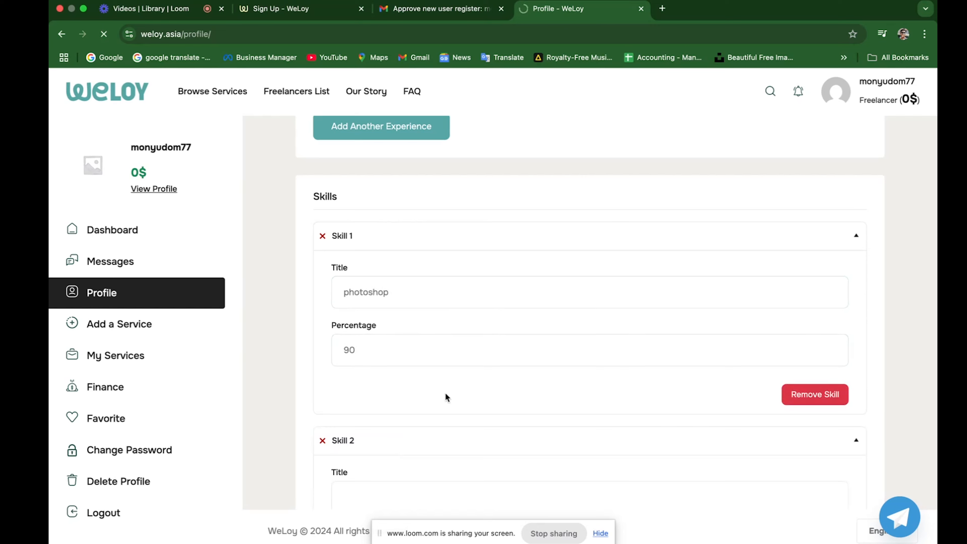
pyautogui.scroll(-4, 624, 376)
pyautogui.click(322, 277)
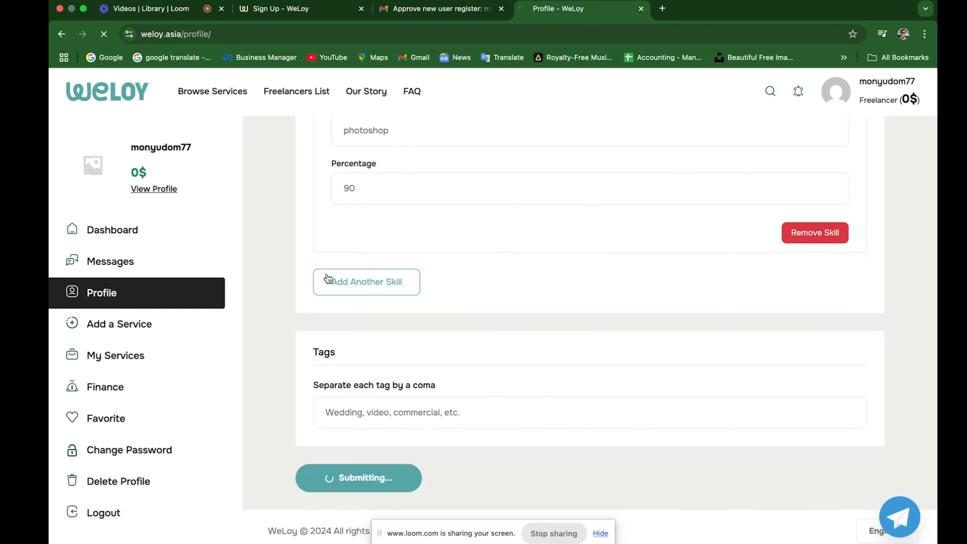
# Enter the tags 'wedding, event photo' and save the profile.
pyautogui.scroll(-10, 424, 297)
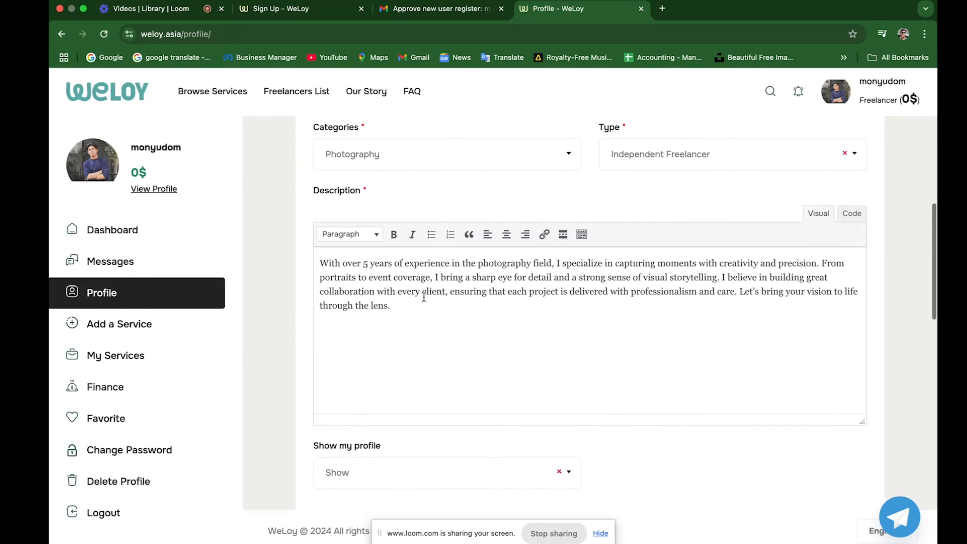
pyautogui.scroll(-10, 423, 297)
pyautogui.click(343, 377)
pyautogui.write('wedding,')
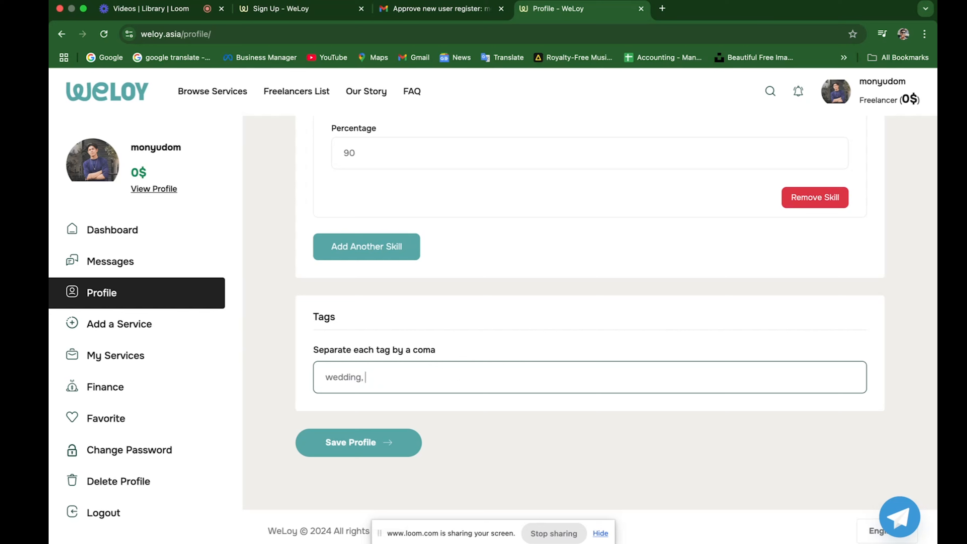
pyautogui.write('event phtoto')
pyautogui.press('BackSpace')
pyautogui.press('BackSpace')
pyautogui.press('BackSpace')
pyautogui.write('oto')
pyautogui.click(352, 443)
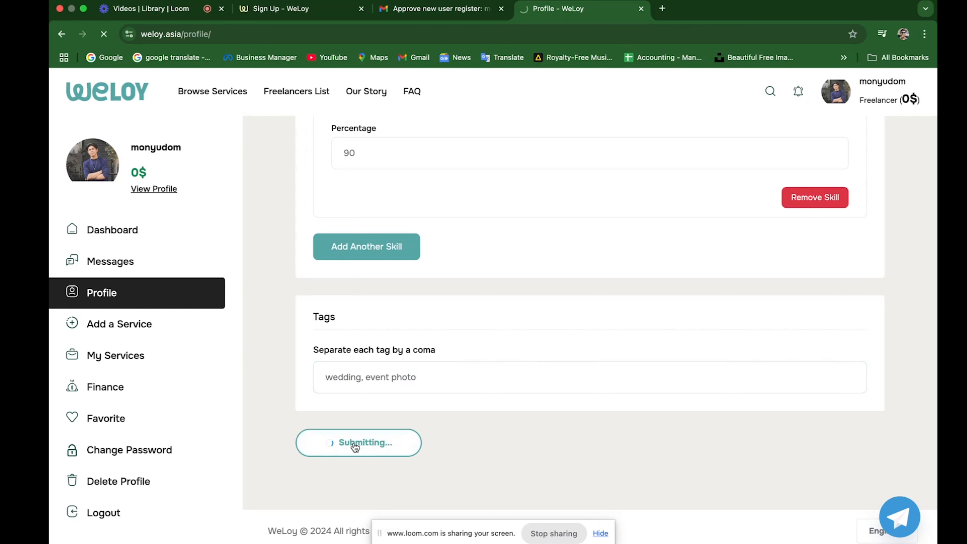
# Open View Profile and scroll through About, gallery, Work & Experience and Skills.
pyautogui.scroll(-1, 495, 380)
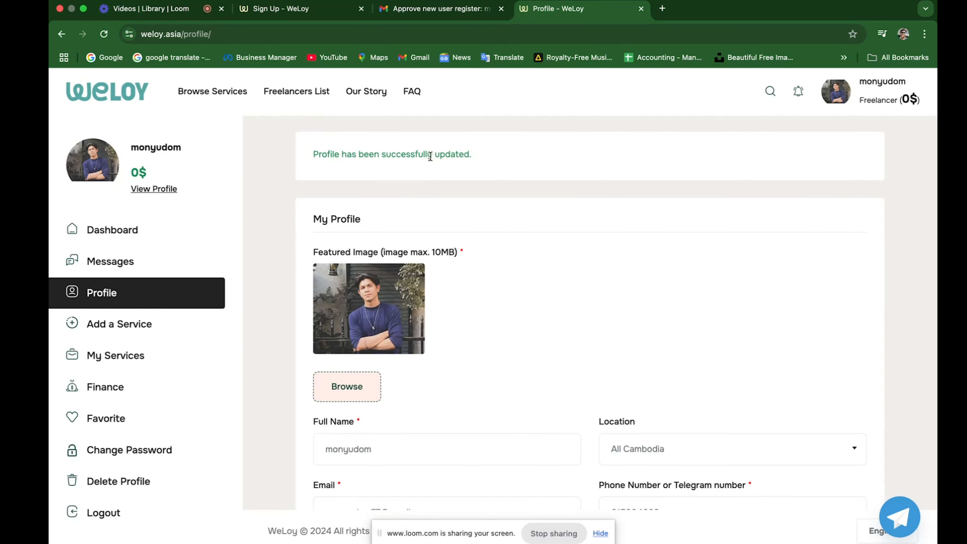
pyautogui.scroll(-2, 471, 415)
pyautogui.scroll(4, 470, 412)
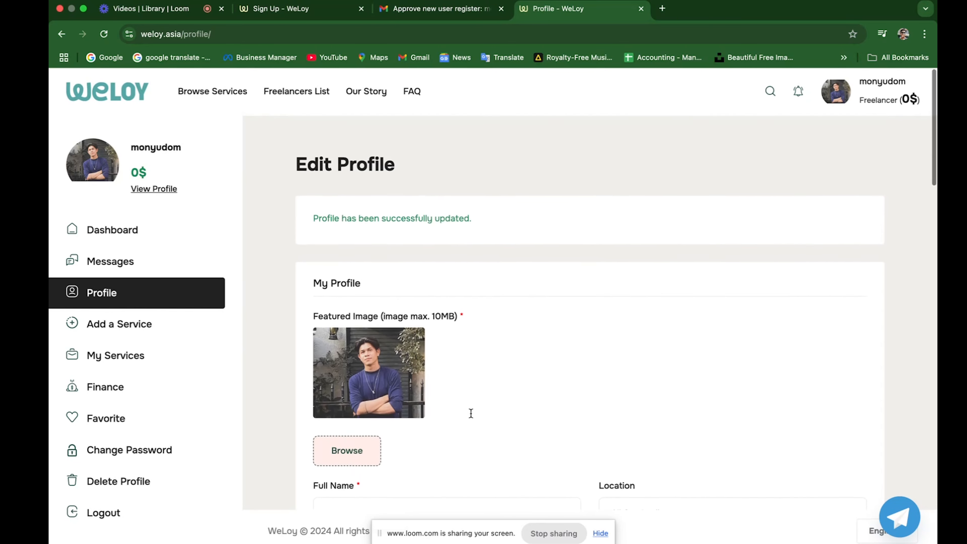
pyautogui.click(174, 188)
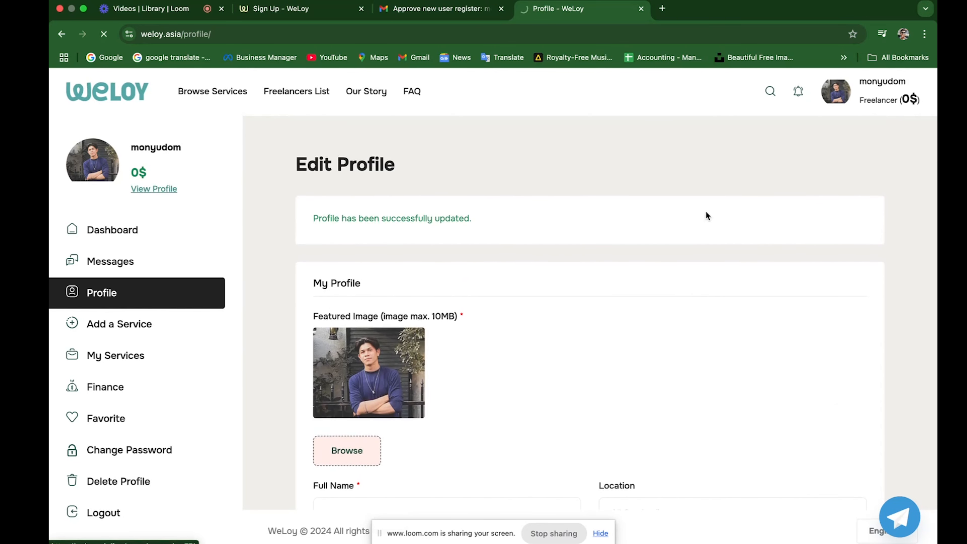
pyautogui.scroll(-1, 644, 340)
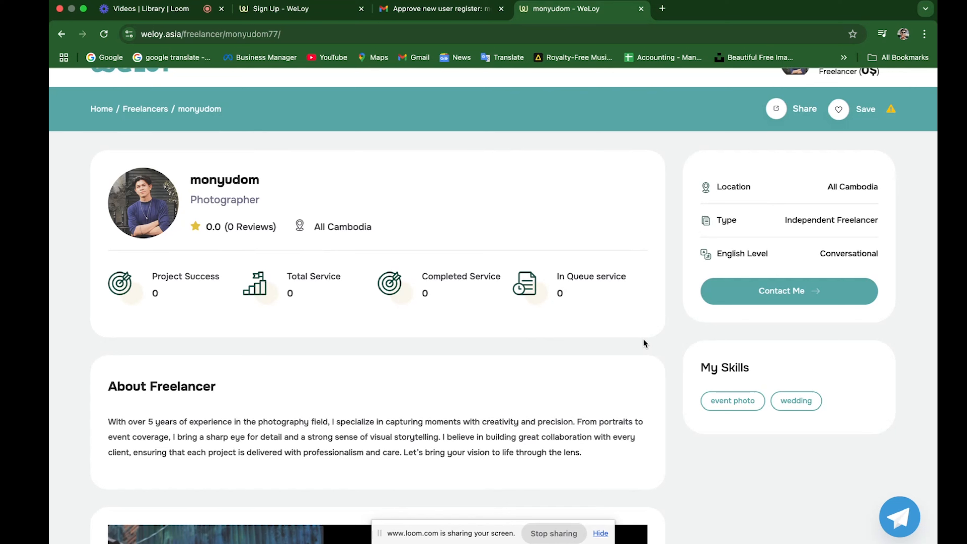
pyautogui.scroll(-4, 591, 307)
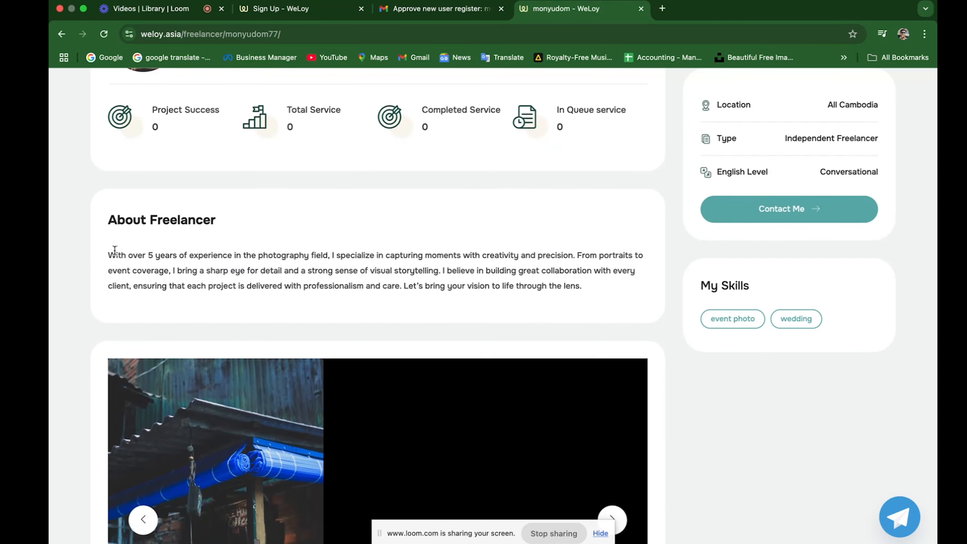
pyautogui.moveTo(108, 255); pyautogui.dragTo(469, 279)
pyautogui.scroll(-6, 468, 276)
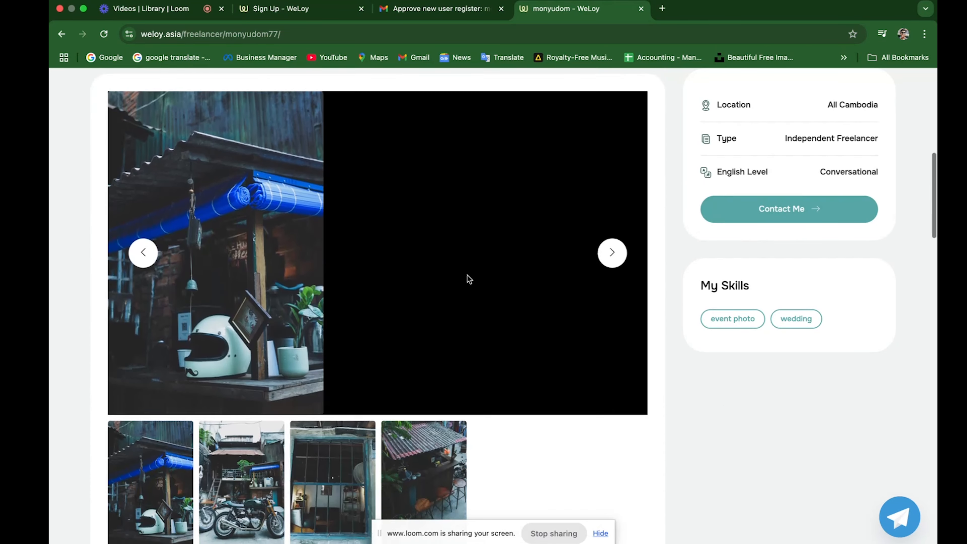
pyautogui.scroll(-12, 378, 428)
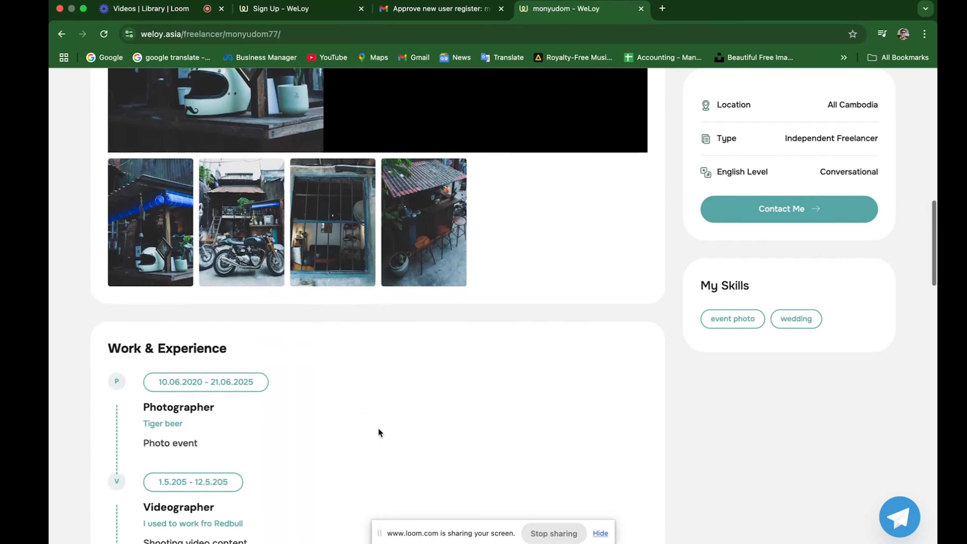
pyautogui.scroll(-5, 379, 428)
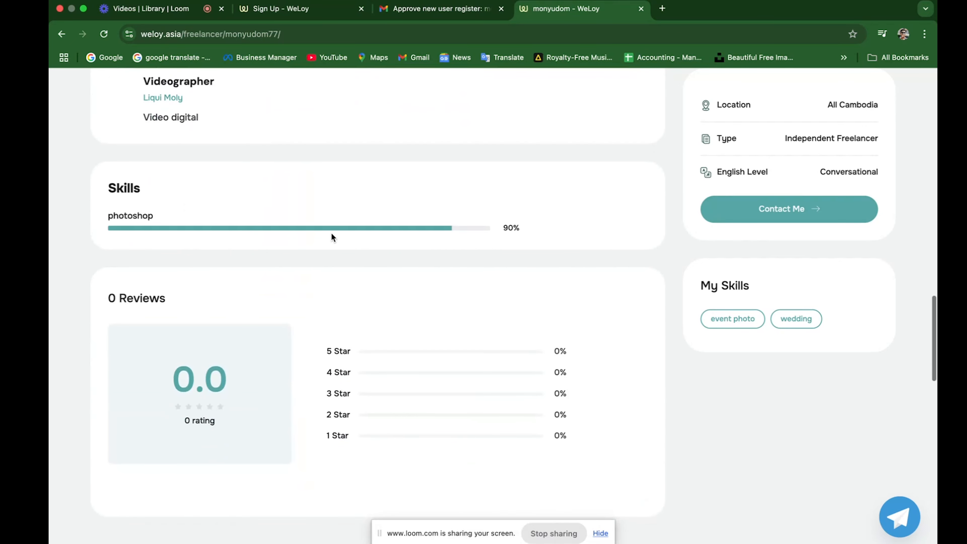
pyautogui.scroll(-3, 296, 376)
pyautogui.scroll(-3, 296, 376)
pyautogui.scroll(15, 295, 376)
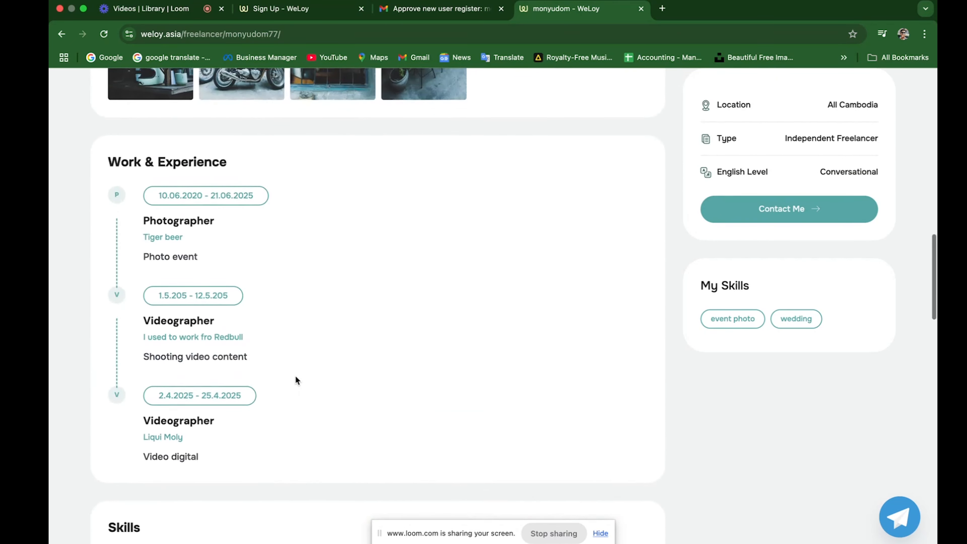
pyautogui.scroll(2, 296, 381)
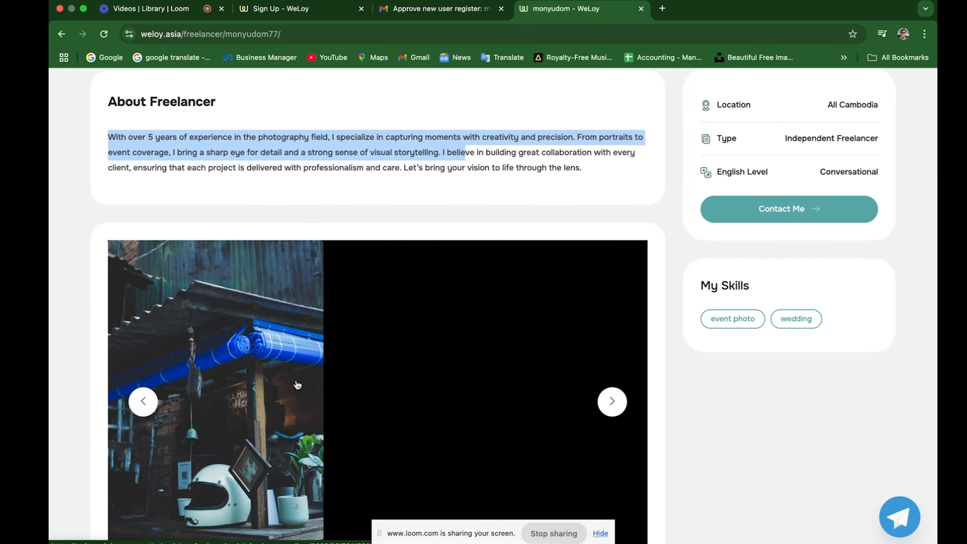
pyautogui.scroll(-5, 297, 384)
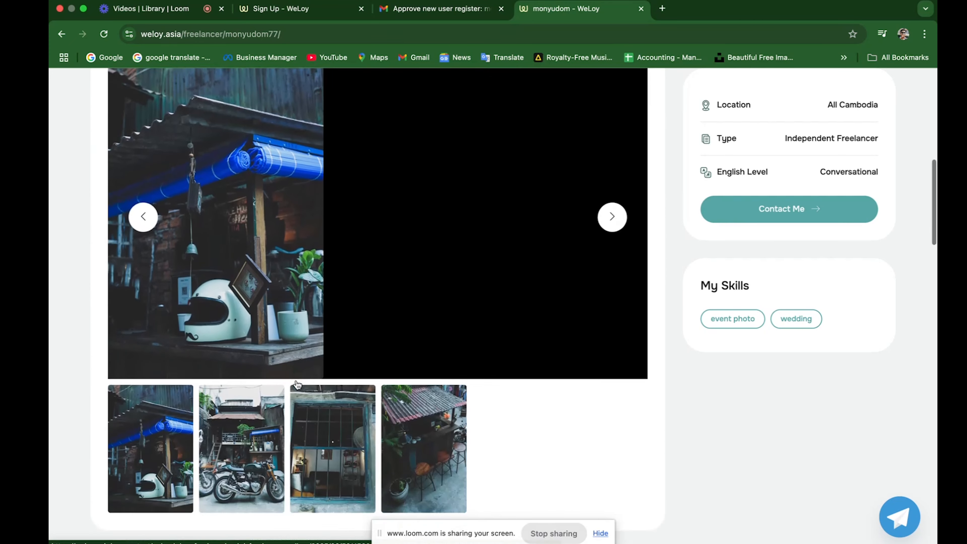
pyautogui.scroll(-2, 297, 384)
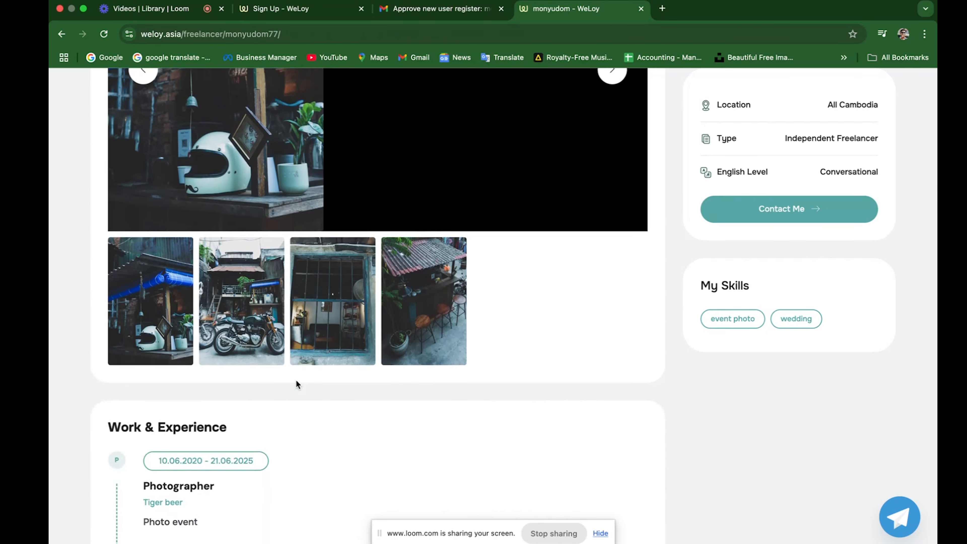
pyautogui.scroll(-2, 296, 384)
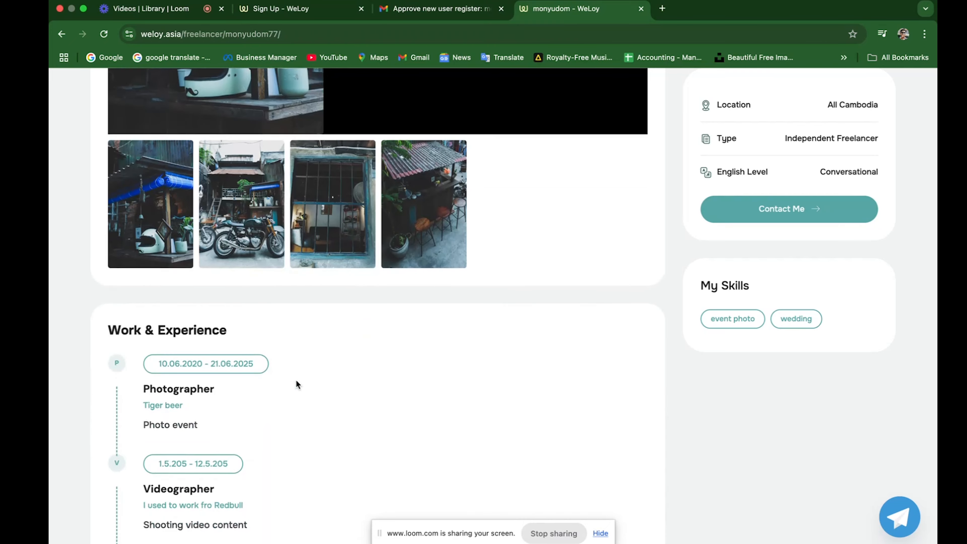
pyautogui.scroll(12, 296, 383)
# Choose Add a Service from the avatar menu and look over the empty service form.
pyautogui.click(786, 89)
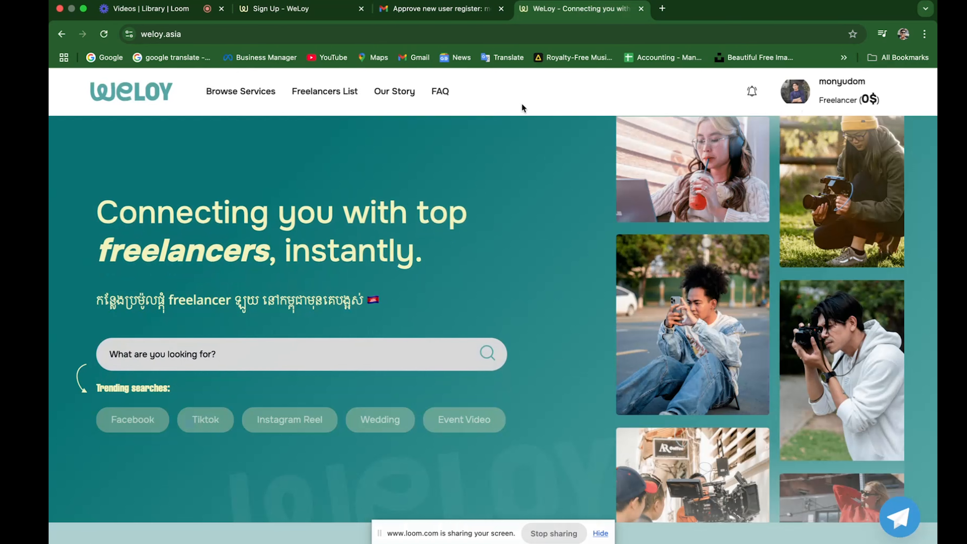
pyautogui.moveTo(796, 91)
pyautogui.click(814, 258)
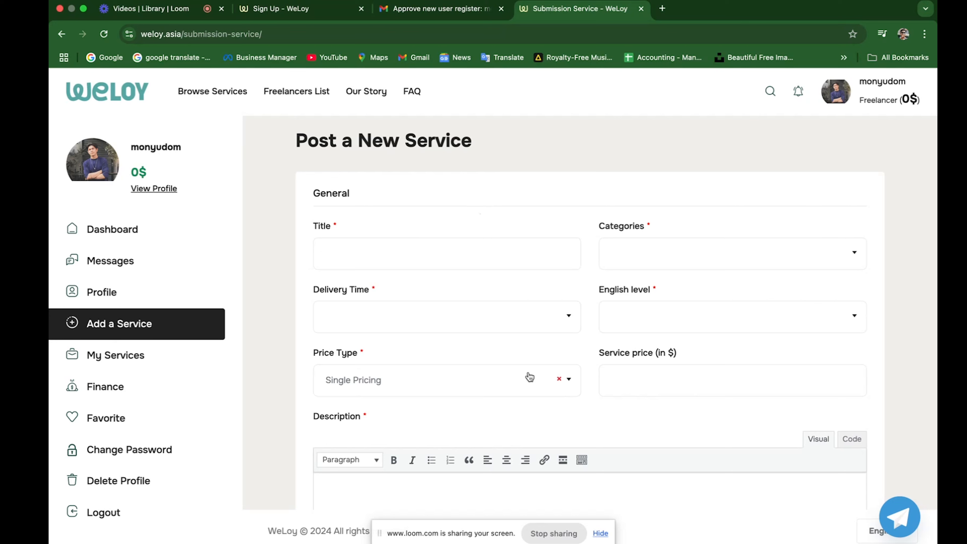
pyautogui.scroll(-4, 558, 371)
pyautogui.scroll(2, 557, 370)
pyautogui.scroll(1, 557, 371)
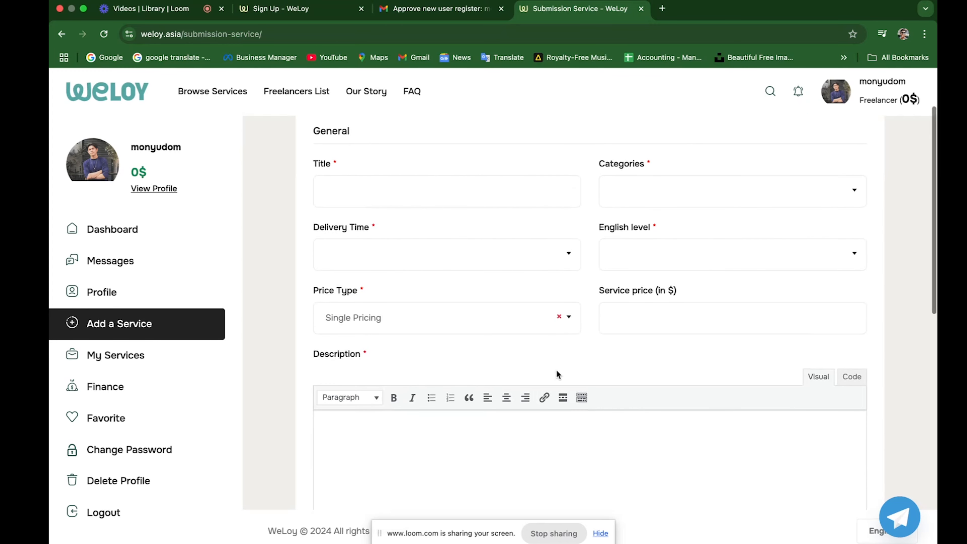
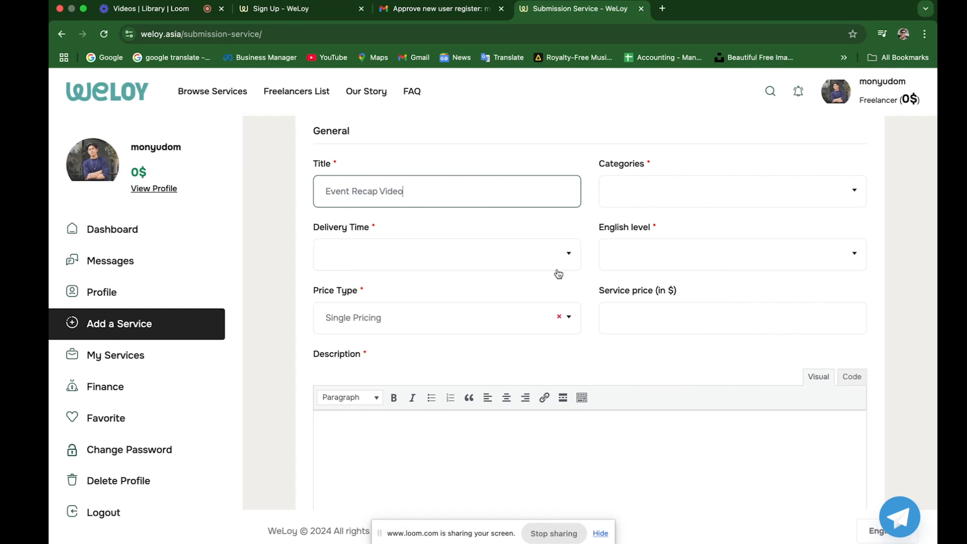
# Set the service delivery time to 5 Days and the price type to Variable Price Options.
pyautogui.click(562, 262)
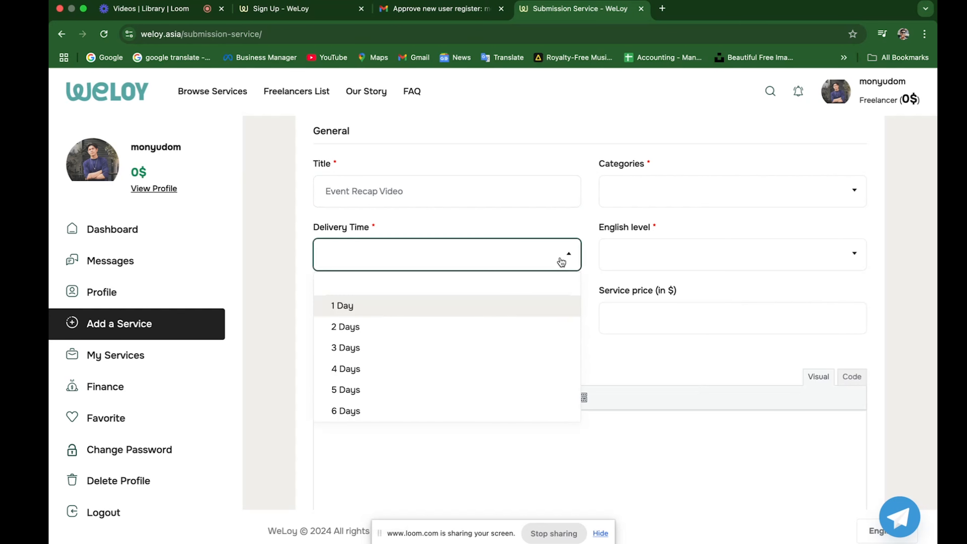
pyautogui.click(429, 386)
pyautogui.scroll(1, 429, 384)
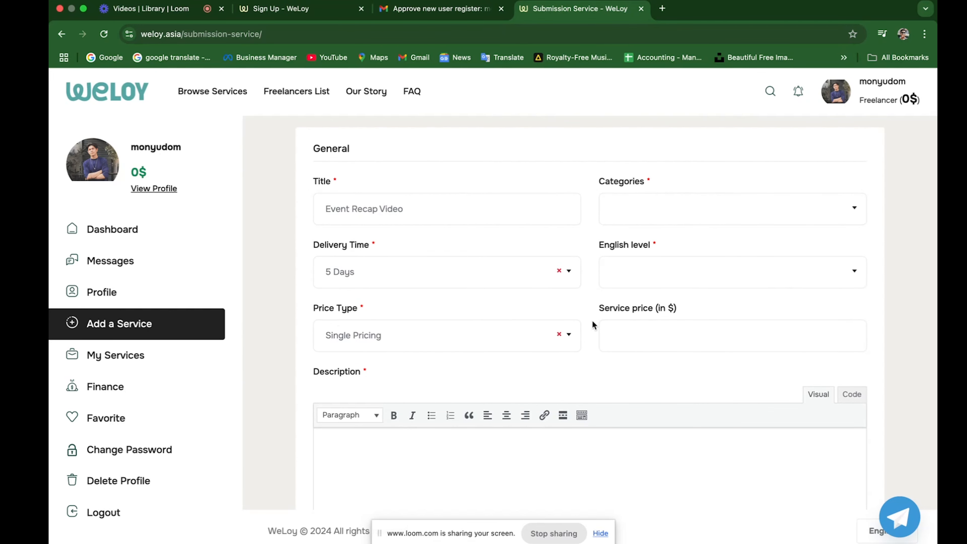
pyautogui.click(569, 337)
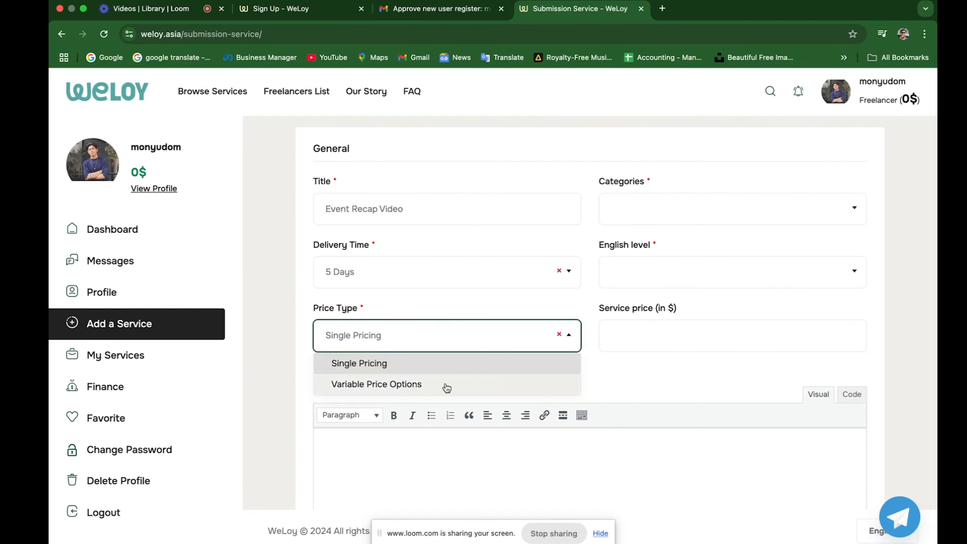
pyautogui.click(415, 385)
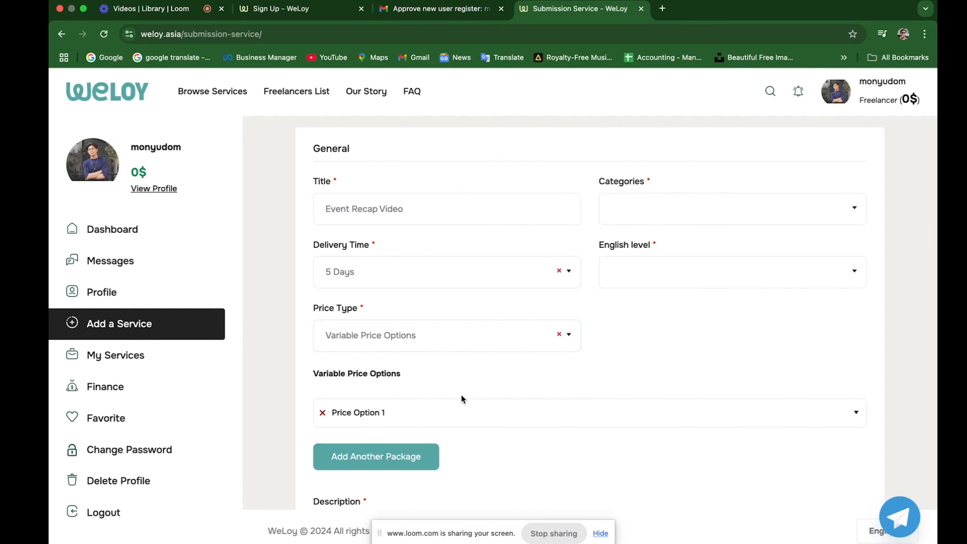
pyautogui.scroll(1, 461, 395)
# Choose Event video as the service category and Conversational as the English level.
pyautogui.click(824, 234)
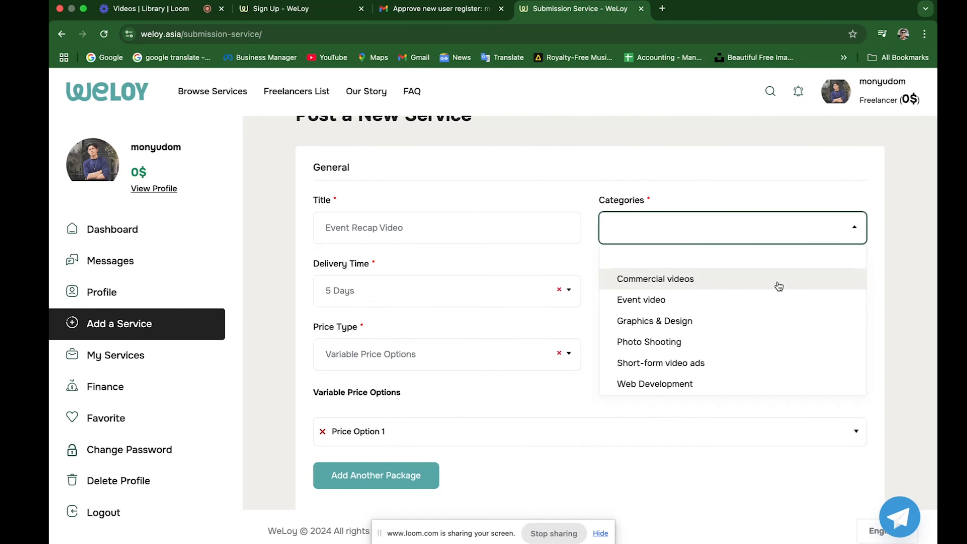
pyautogui.click(742, 307)
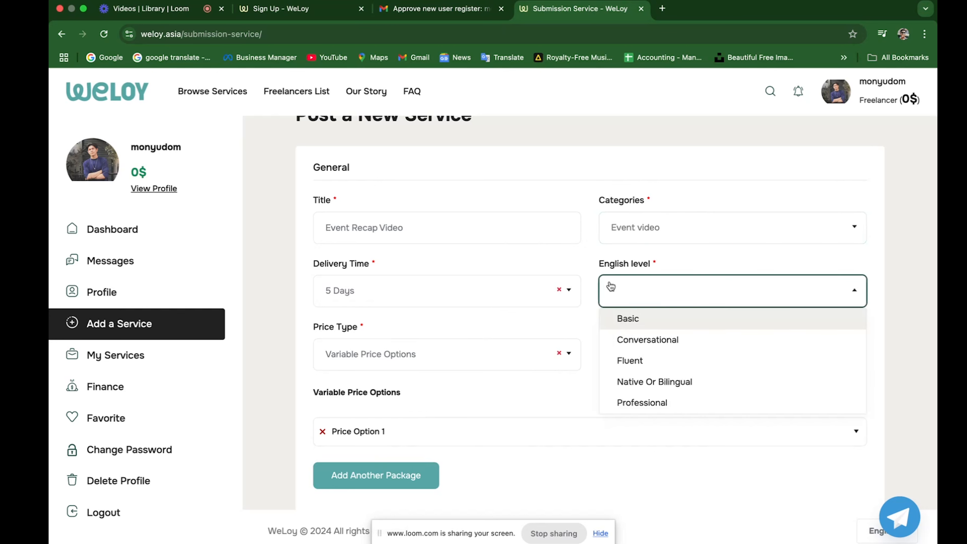
pyautogui.click(664, 347)
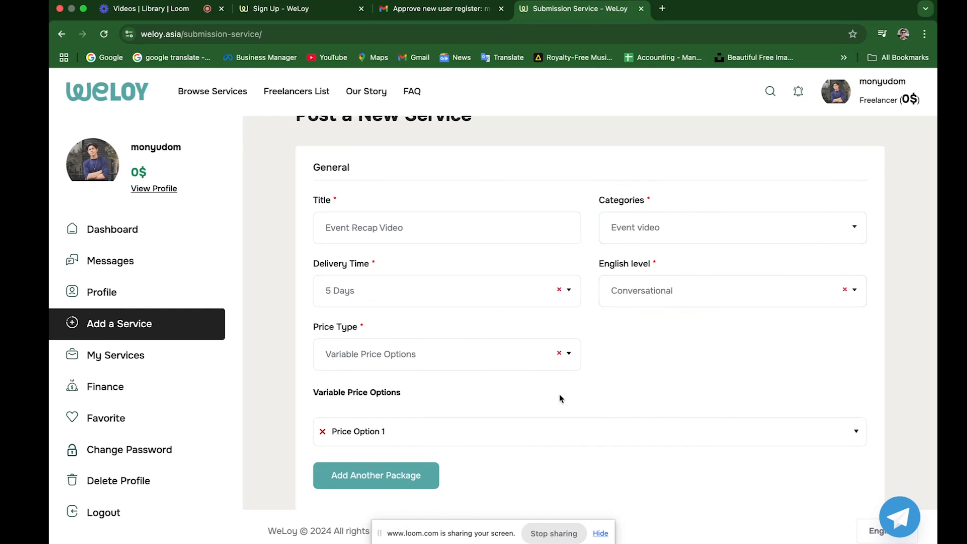
pyautogui.scroll(-4, 559, 396)
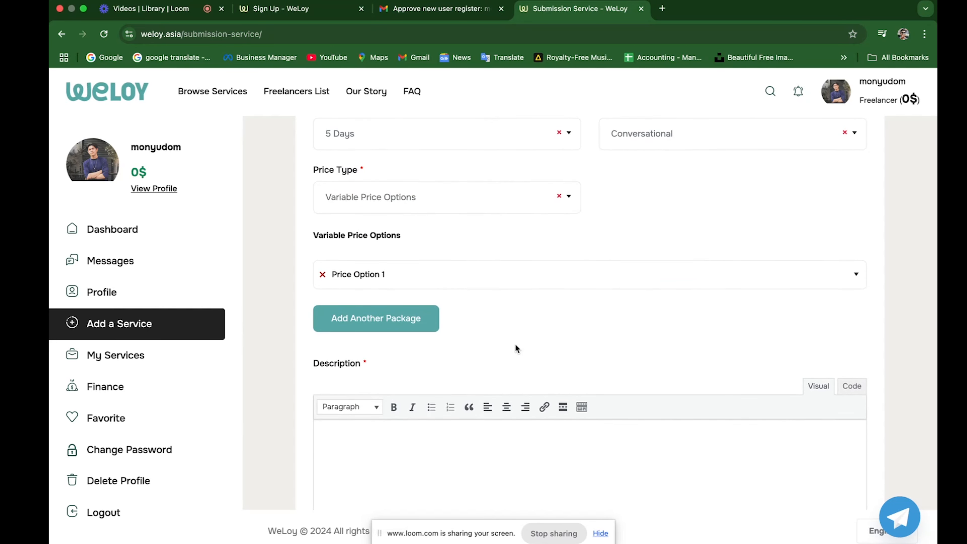
pyautogui.scroll(1, 497, 288)
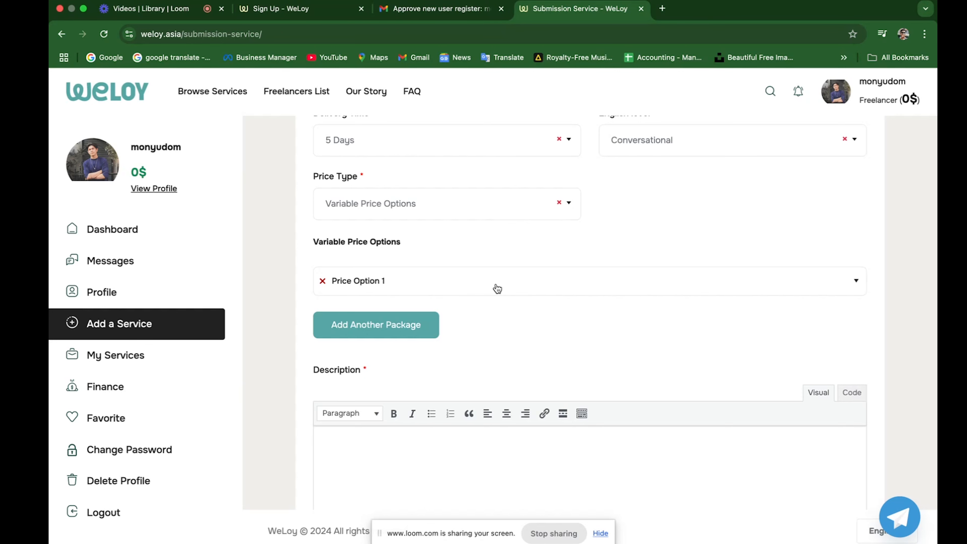
# Expand Price Option 1, name it Basic and paste its description.
pyautogui.scroll(1, 497, 289)
pyautogui.click(497, 289)
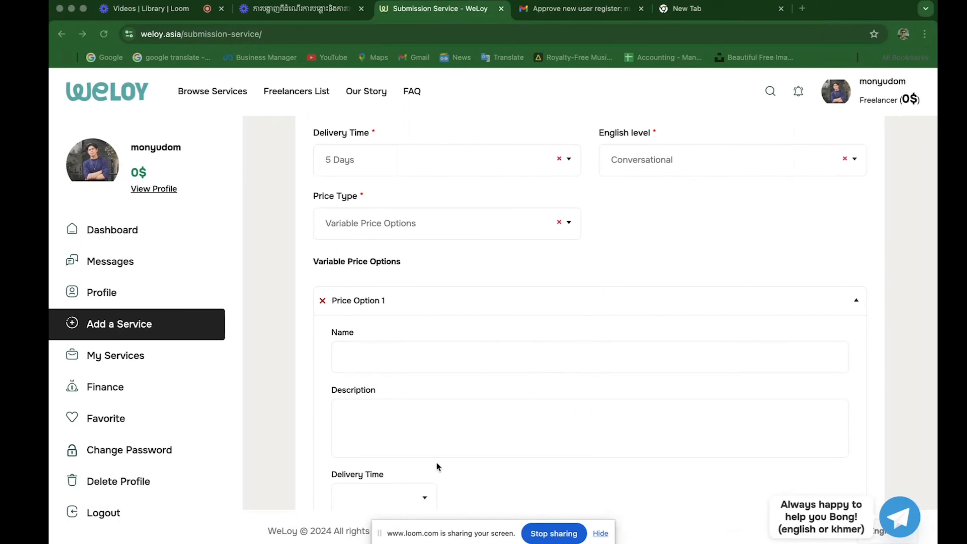
pyautogui.click(388, 357)
pyautogui.write('Basic')
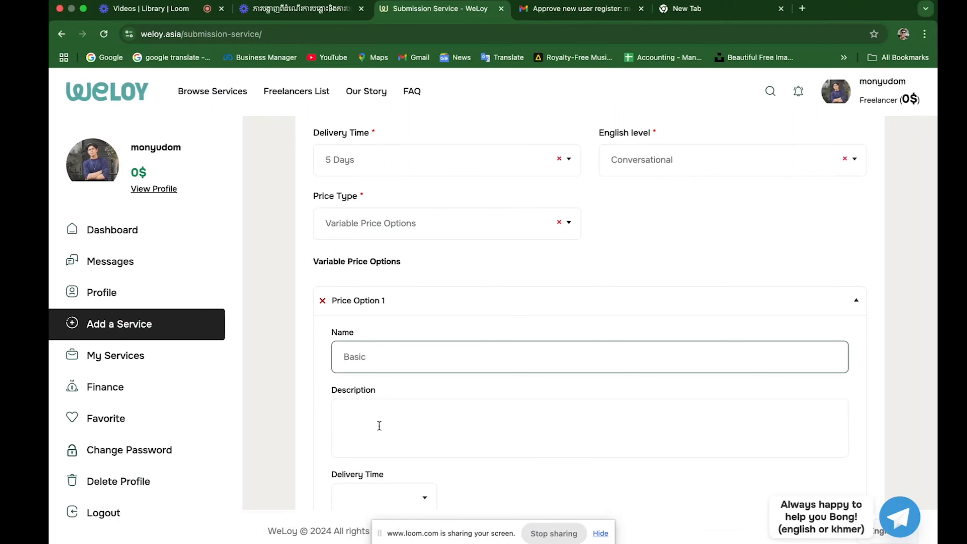
pyautogui.click(388, 403)
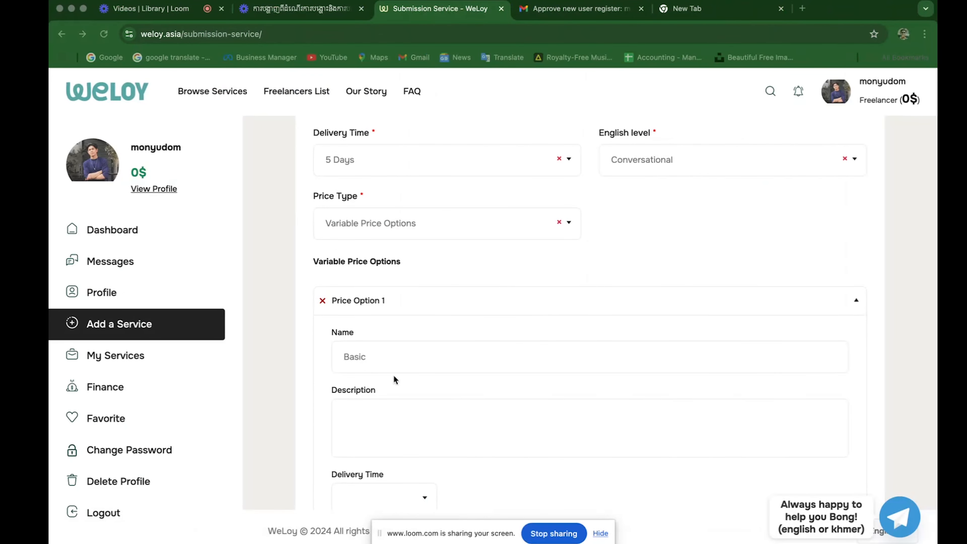
pyautogui.click(400, 418)
pyautogui.write('A short, energetic video that captures the best moments of your event — great for social media or brand content.')
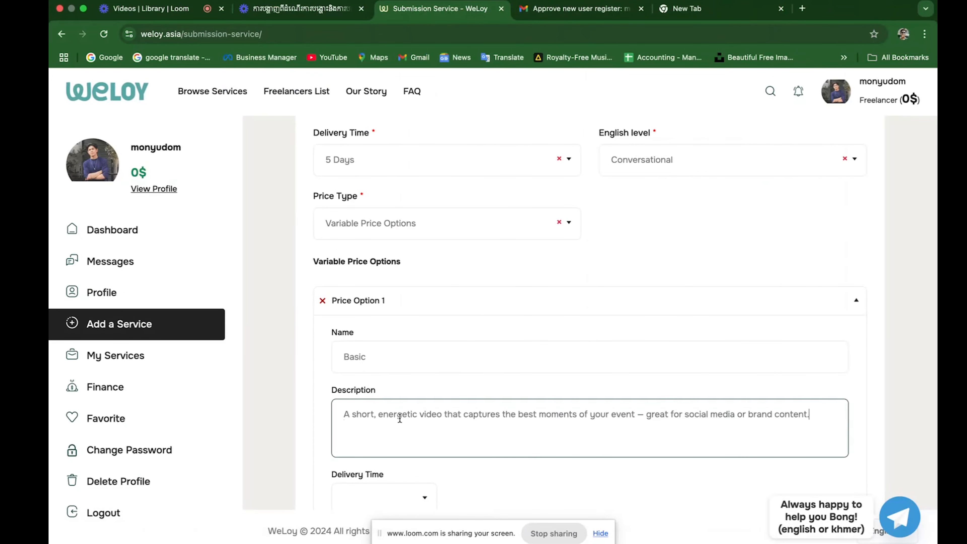
# Set the Basic package delivery time to 3 Days.
pyautogui.scroll(-2, 486, 424)
pyautogui.click(421, 421)
pyautogui.scroll(-1, 382, 316)
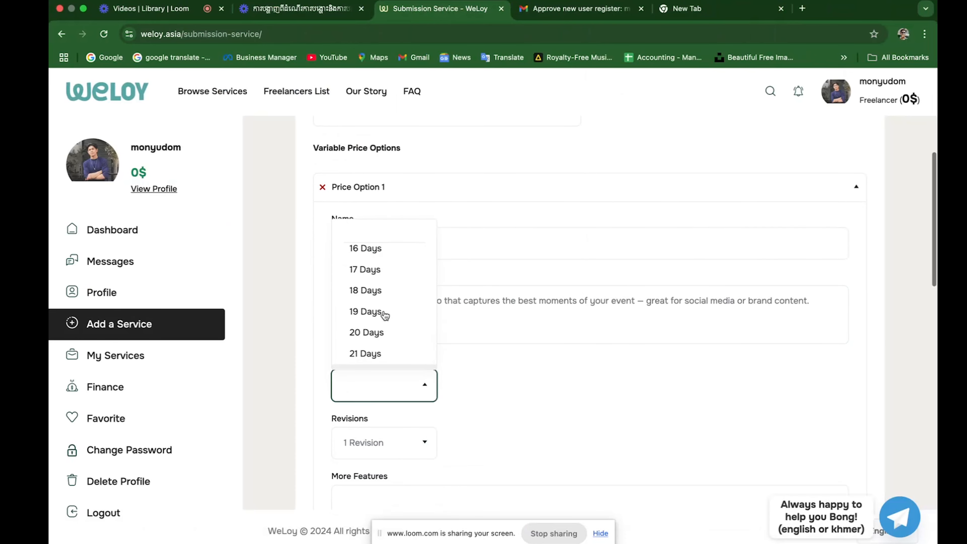
pyautogui.scroll(8, 381, 305)
pyautogui.click(378, 300)
pyautogui.scroll(-3, 429, 378)
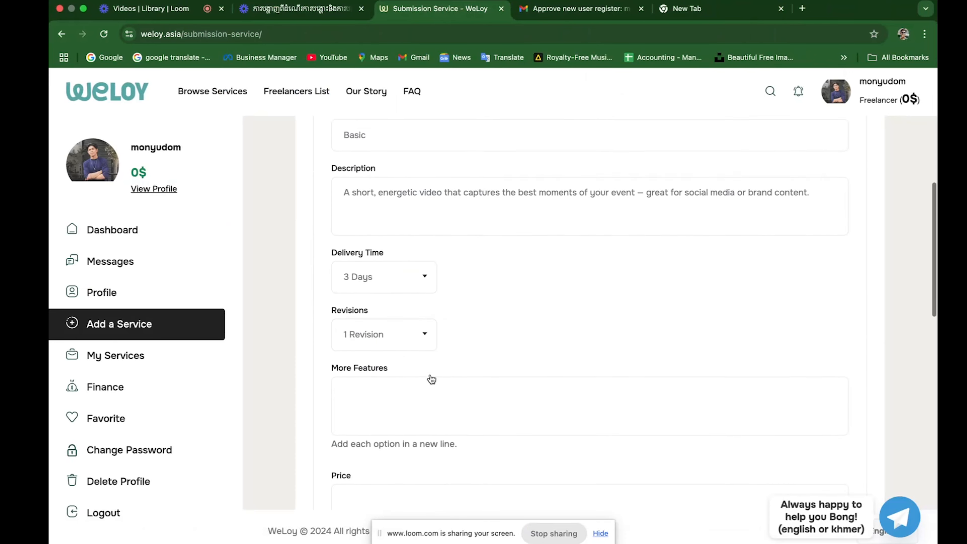
# Paste the Basic package's feature list and enter a price of 180.
pyautogui.click(419, 385)
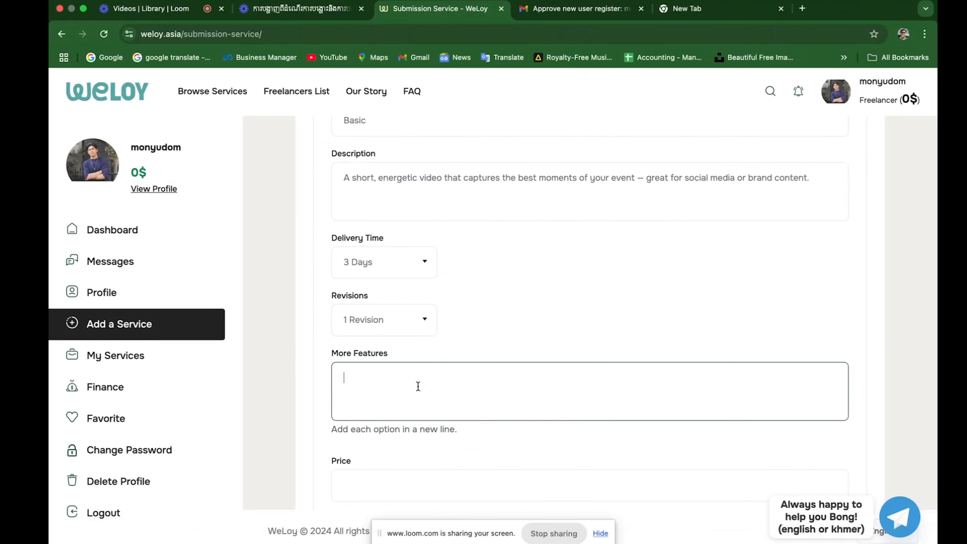
pyautogui.click(387, 372)
pyautogui.write('- 2 hours shooting - 30–60 sec highlight video - Music + simple text')
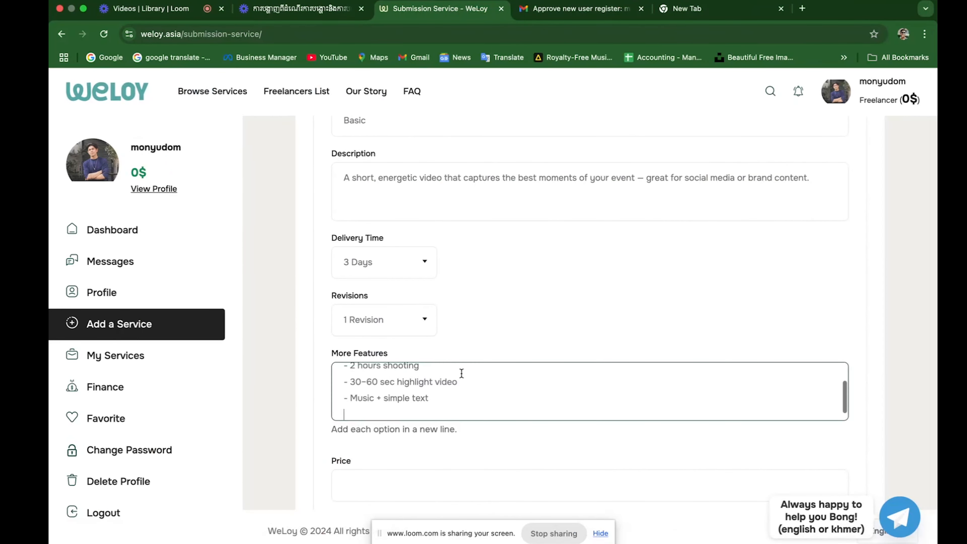
pyautogui.scroll(2, 428, 377)
pyautogui.scroll(-2, 428, 380)
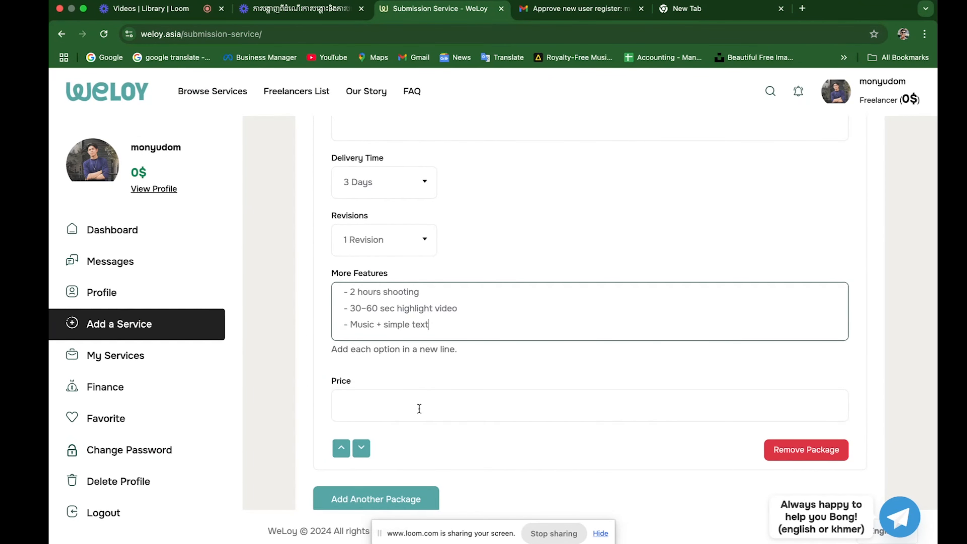
pyautogui.click(390, 408)
pyautogui.write('180')
pyautogui.scroll(-4, 517, 404)
pyautogui.scroll(-3, 517, 404)
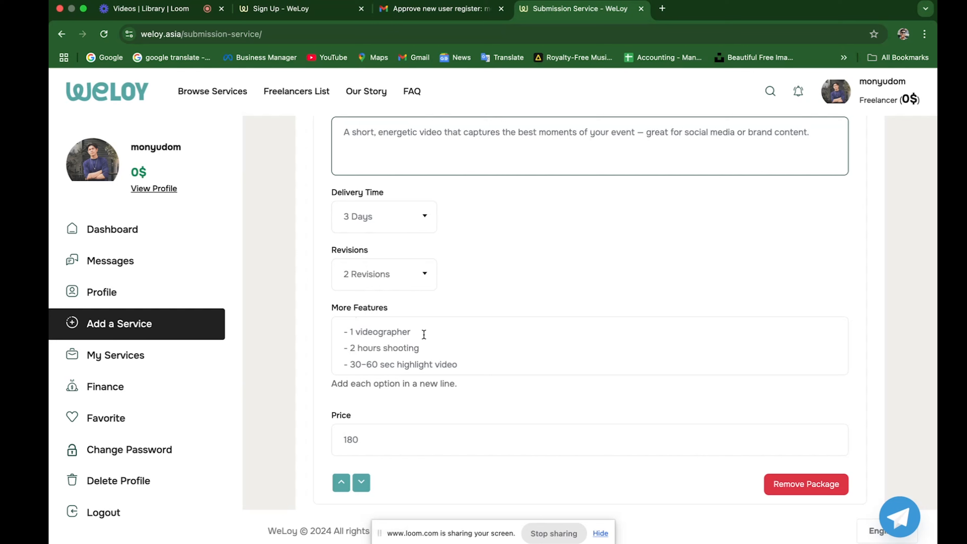
# Tidy the feature lines: 1 videographer, 2 hours shooting, 30–60 sec highlight video.
pyautogui.moveTo(424, 335); pyautogui.dragTo(348, 333)
pyautogui.moveTo(429, 345); pyautogui.dragTo(351, 345)
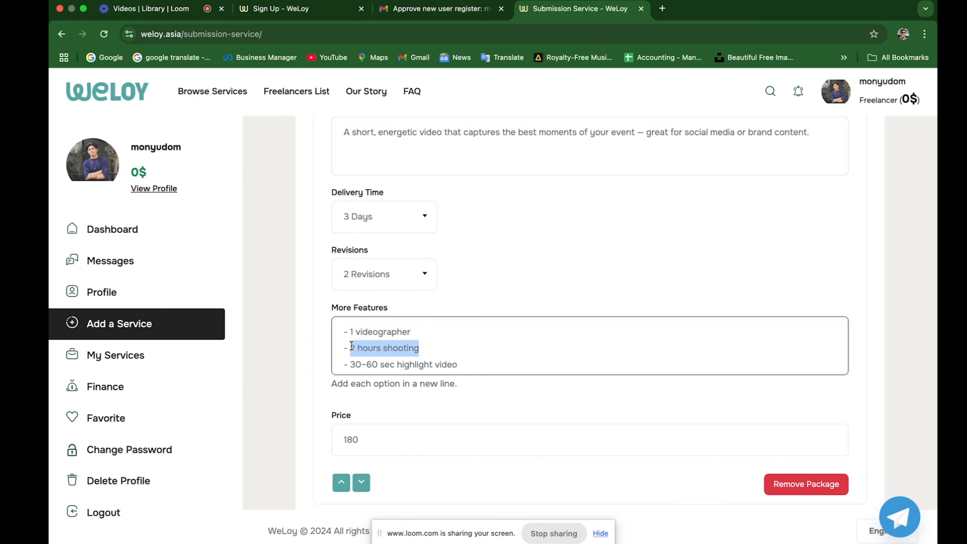
pyautogui.click(453, 322)
pyautogui.scroll(-2, 453, 321)
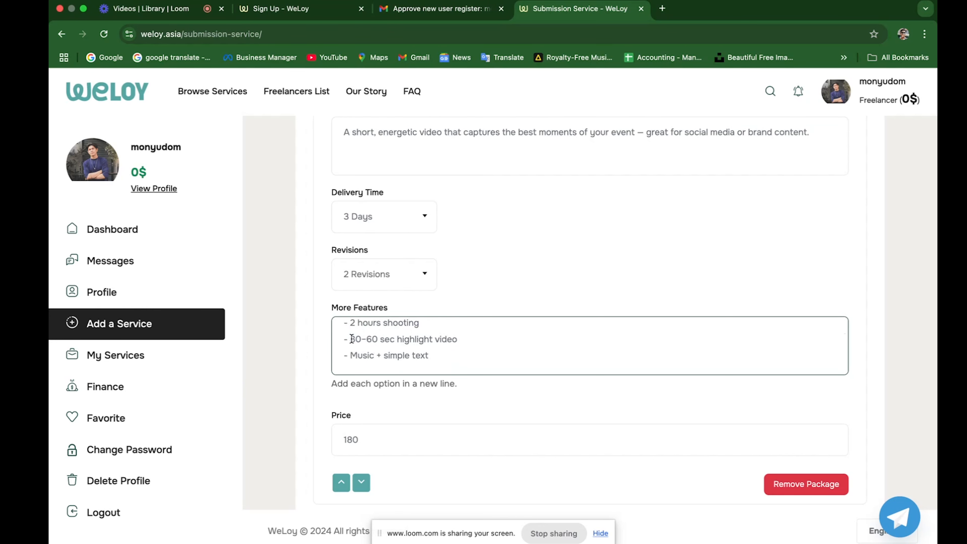
pyautogui.moveTo(352, 339); pyautogui.dragTo(442, 339)
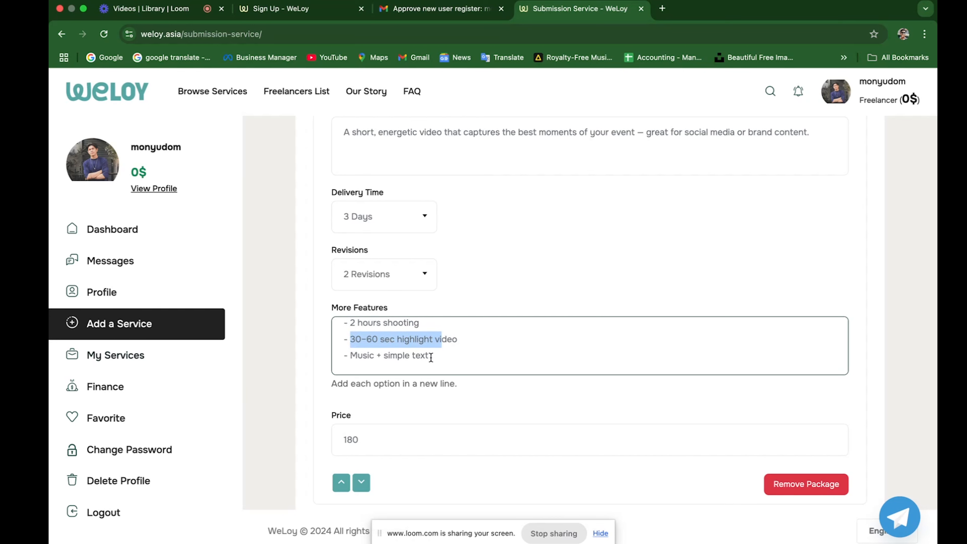
pyautogui.scroll(-2, 509, 422)
pyautogui.scroll(1, 483, 275)
pyautogui.scroll(-1, 483, 275)
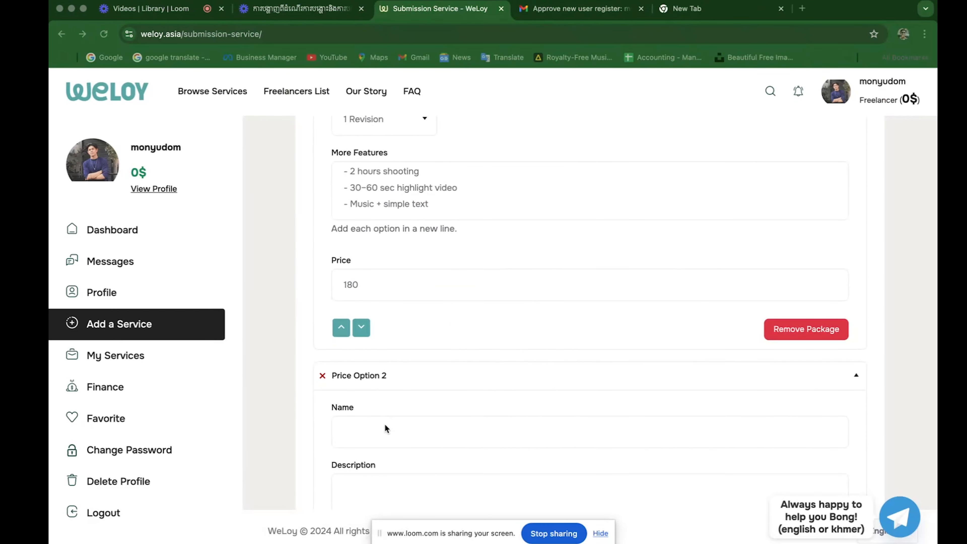
# Name the second package Standard and paste its description.
pyautogui.click(382, 426)
pyautogui.write('Standard')
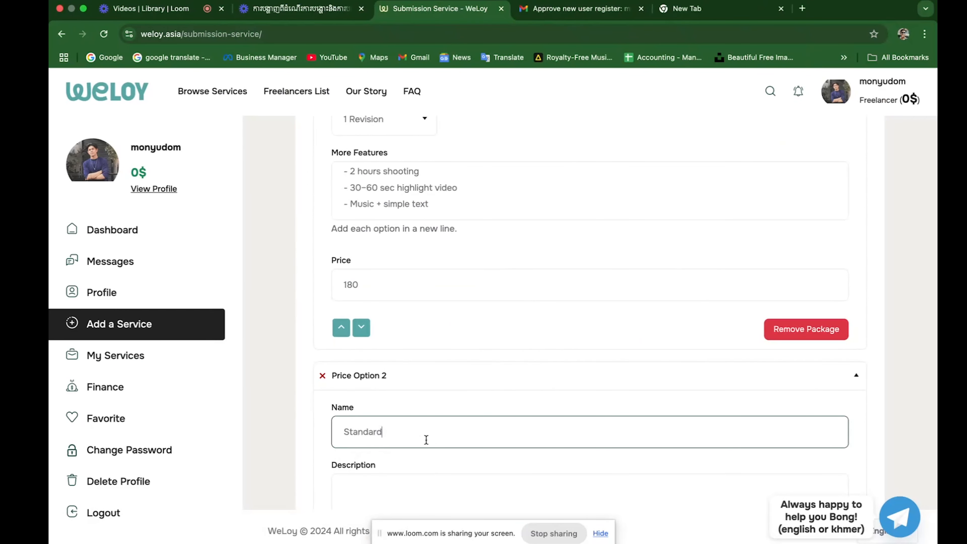
pyautogui.scroll(-2, 425, 440)
pyautogui.scroll(-3, 469, 411)
pyautogui.scroll(-3, 452, 457)
pyautogui.click(451, 437)
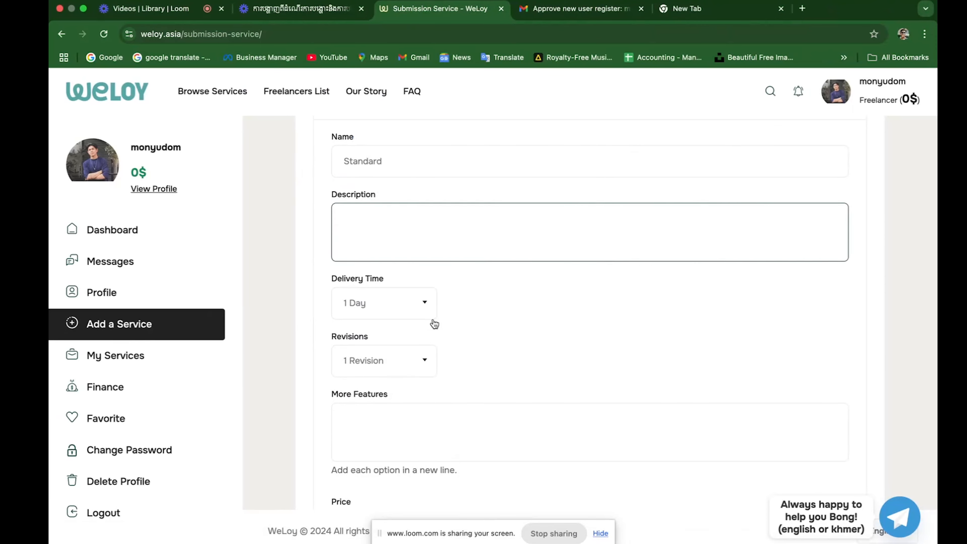
pyautogui.scroll(6, 435, 325)
pyautogui.scroll(3, 435, 259)
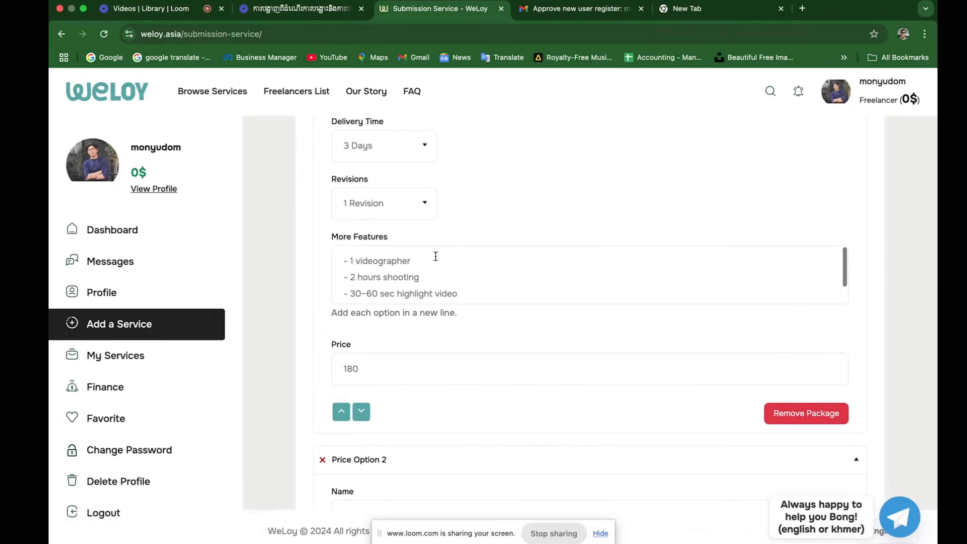
pyautogui.scroll(-5, 442, 272)
pyautogui.write('A short, energetic video that captures the best moments of your event — great for social media or brand content.')
pyautogui.scroll(-3, 443, 386)
# Give the Standard package 4 Days delivery and 2 Revisions.
pyautogui.click(421, 321)
pyautogui.click(370, 434)
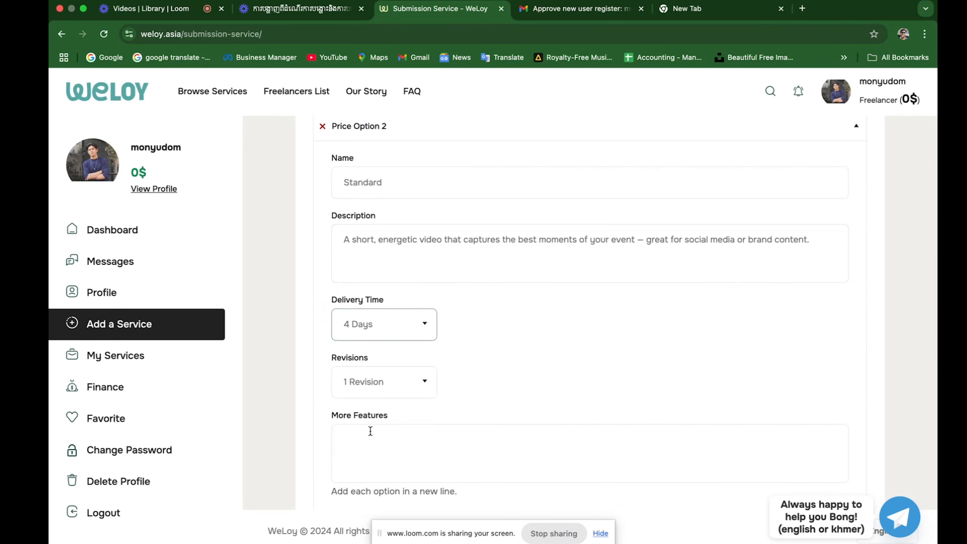
pyautogui.click(428, 381)
pyautogui.click(383, 448)
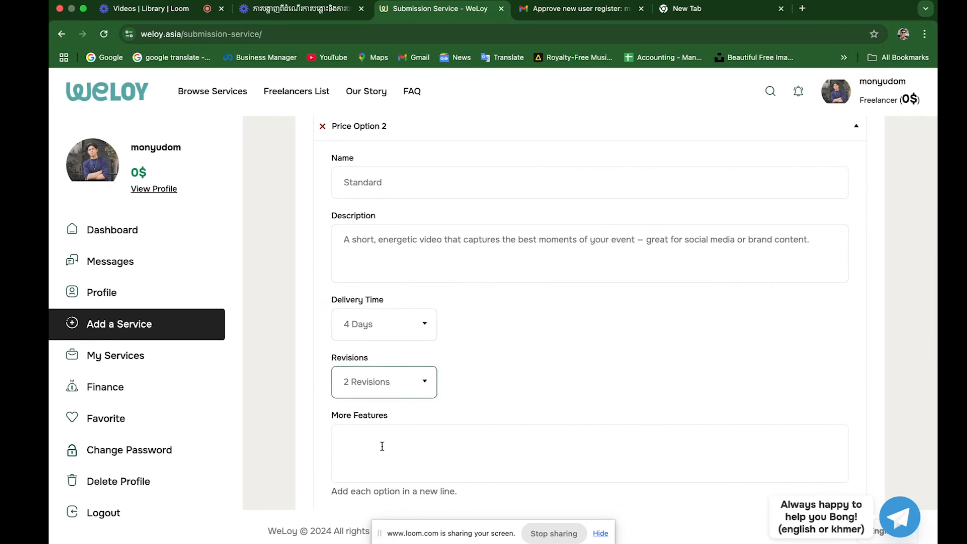
pyautogui.scroll(-2, 382, 446)
# Paste and tidy the Standard features (4 hours shooting, 1–2 min recap, basic color grading) at price 280.
pyautogui.click(401, 368)
pyautogui.press('super+v')
pyautogui.press('BackSpace')
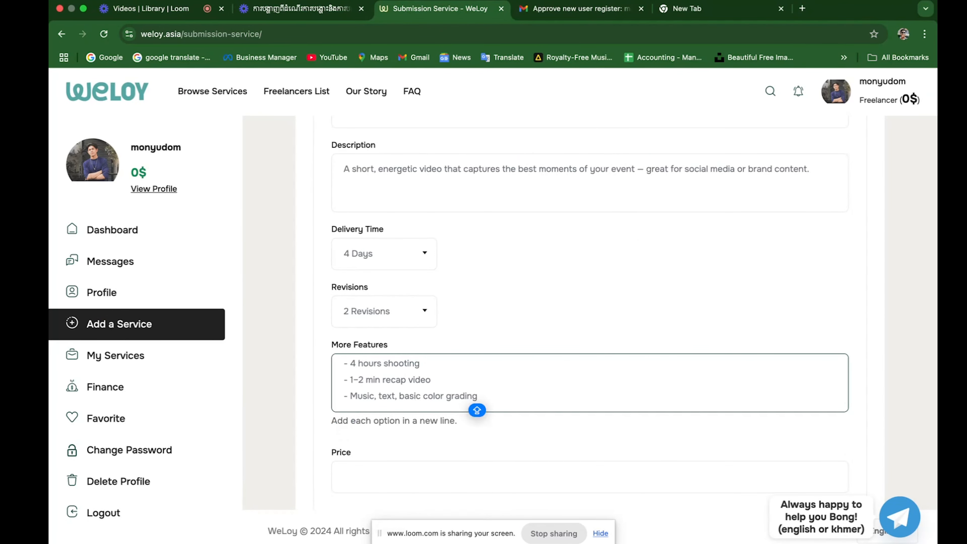
pyautogui.scroll(-2, 427, 452)
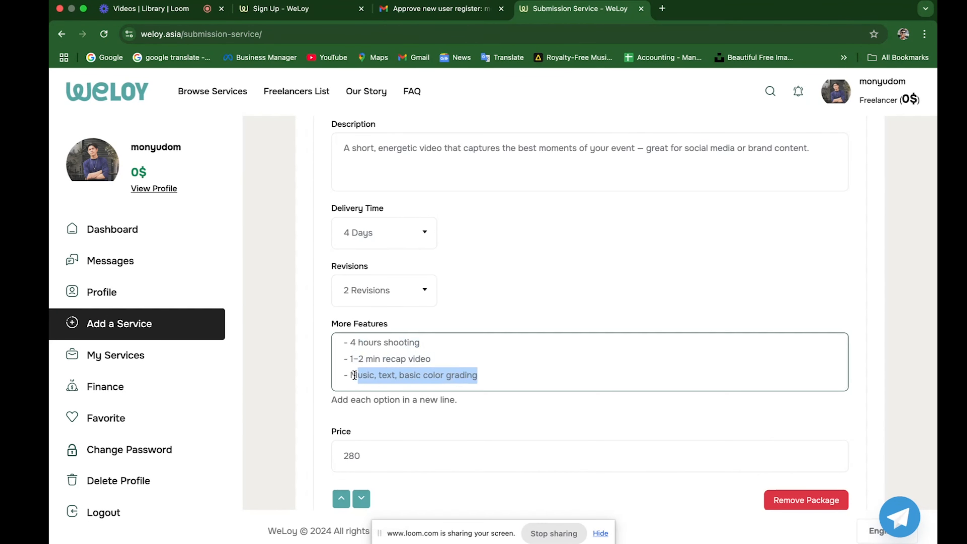
pyautogui.moveTo(488, 377); pyautogui.dragTo(470, 376)
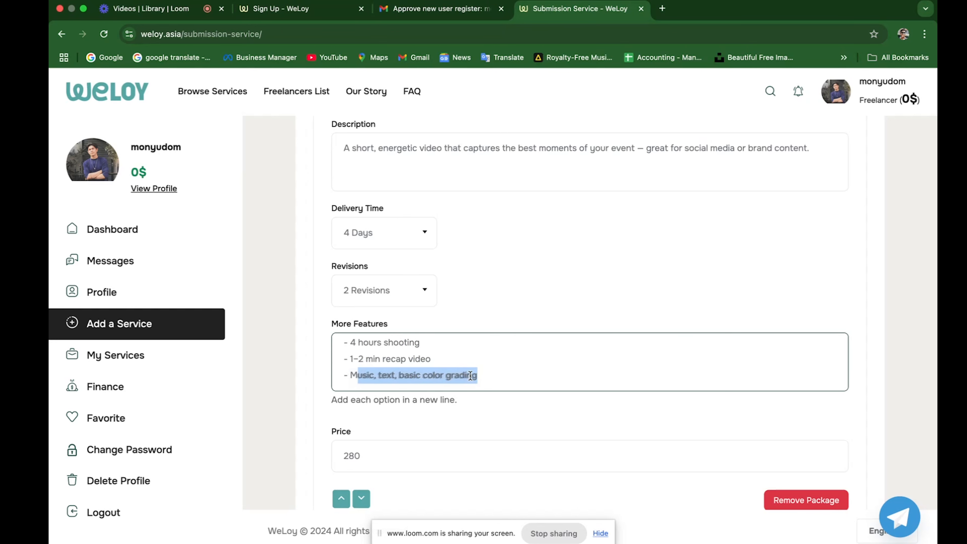
pyautogui.click(510, 372)
pyautogui.scroll(-1, 466, 425)
pyautogui.click(429, 408)
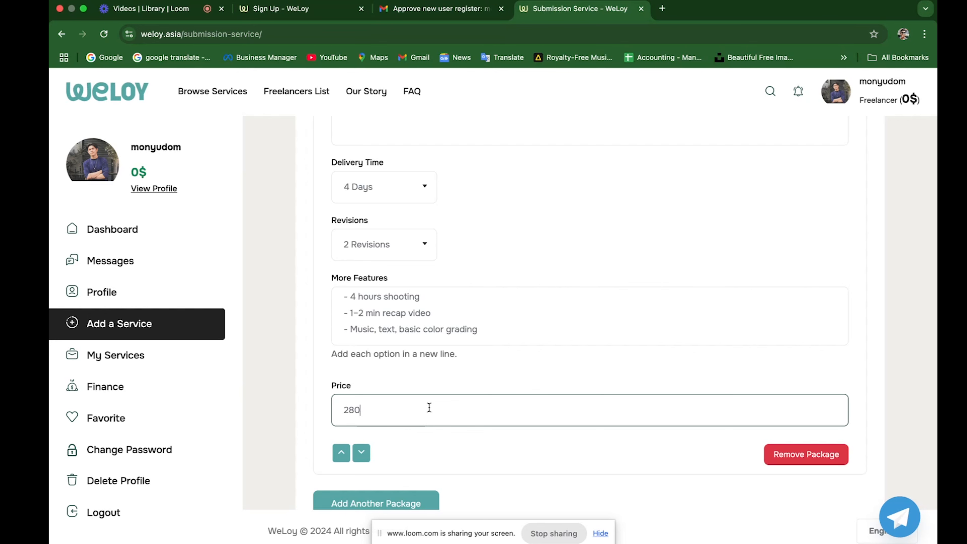
# Name Price Option 3 Premium and paste its full-day features including music, grading and logo intro/outro.
pyautogui.scroll(-3, 429, 408)
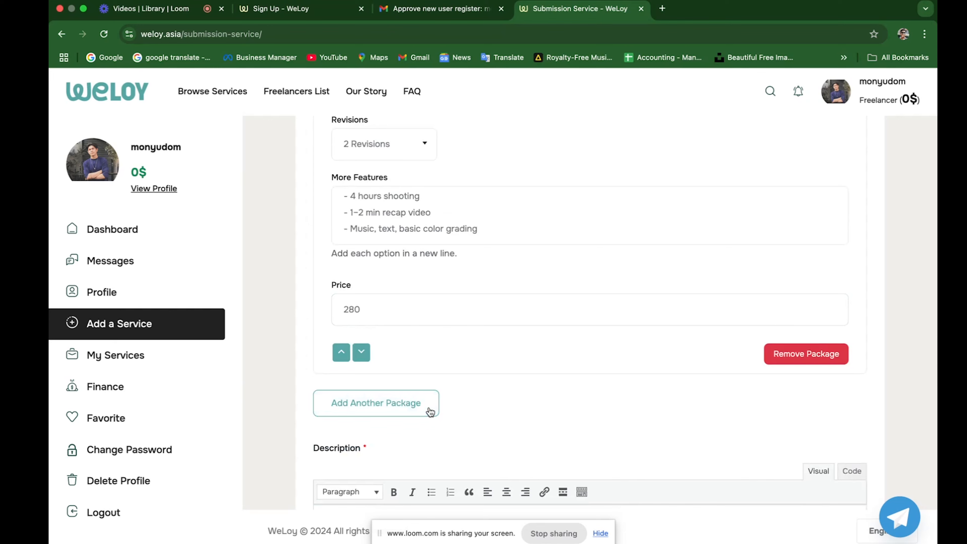
pyautogui.scroll(-5, 430, 412)
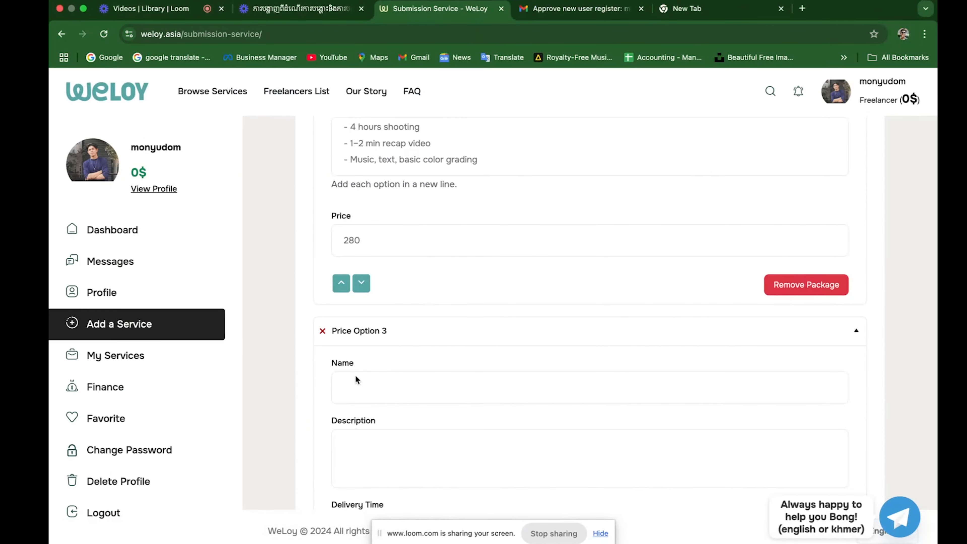
pyautogui.click(361, 382)
pyautogui.write('Premium')
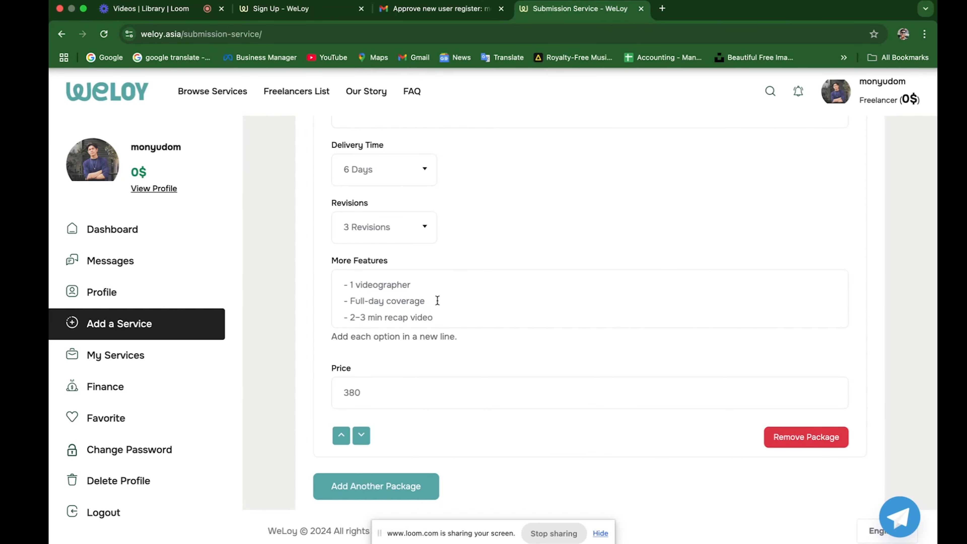
pyautogui.write('- Music, text, light grading, logo intro/outro')
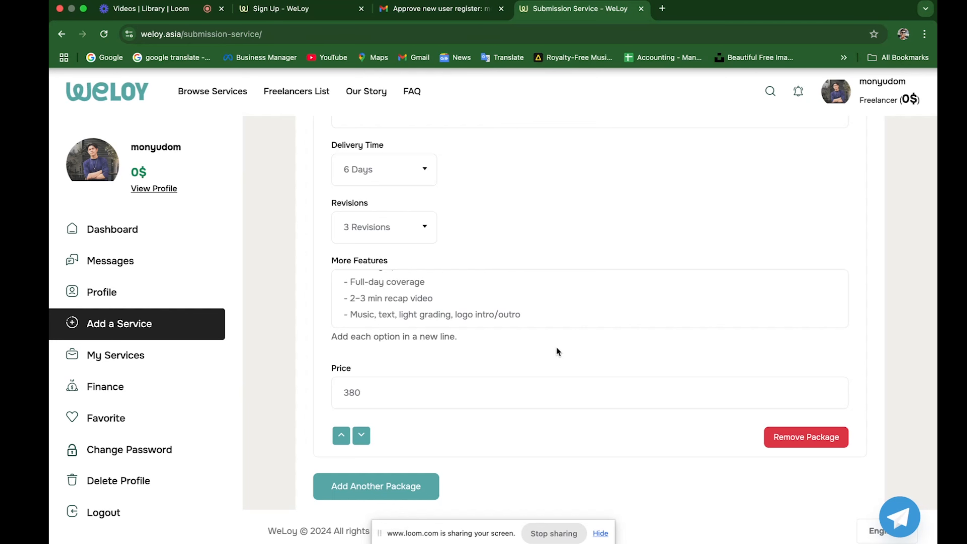
pyautogui.scroll(-5, 457, 362)
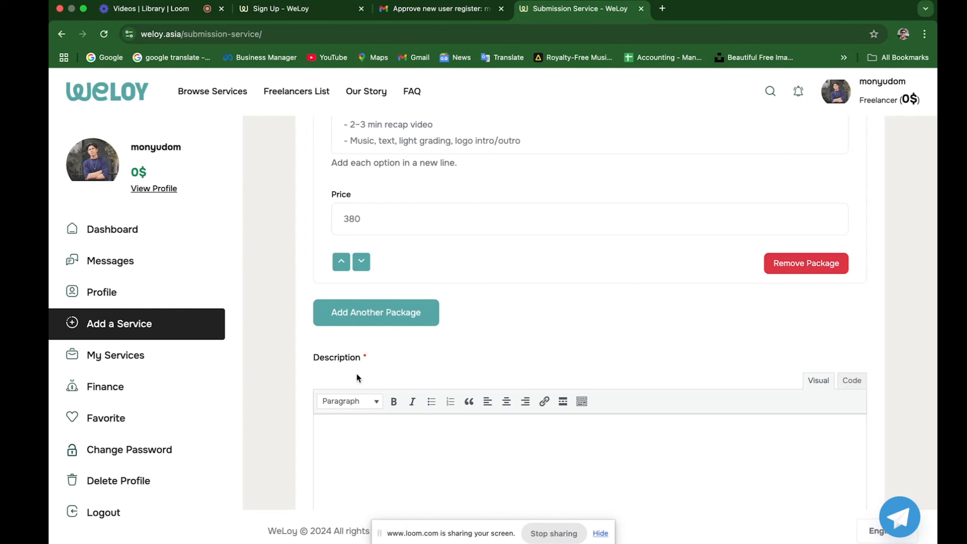
pyautogui.scroll(-2, 357, 377)
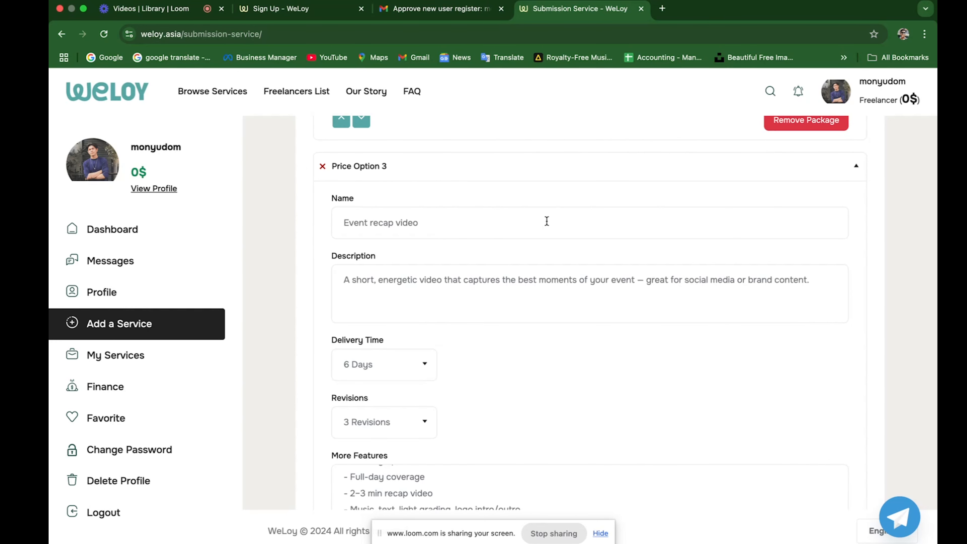
pyautogui.scroll(8, 546, 221)
pyautogui.scroll(-16, 547, 220)
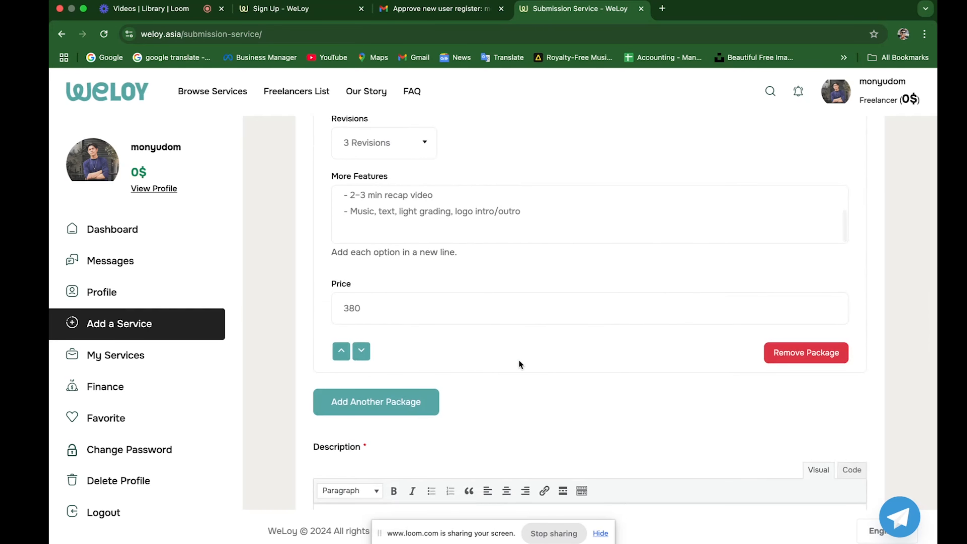
# Write 'If you need to added one more revise we would charge 50 $' in the service Description.
pyautogui.scroll(-5, 519, 360)
pyautogui.click(407, 401)
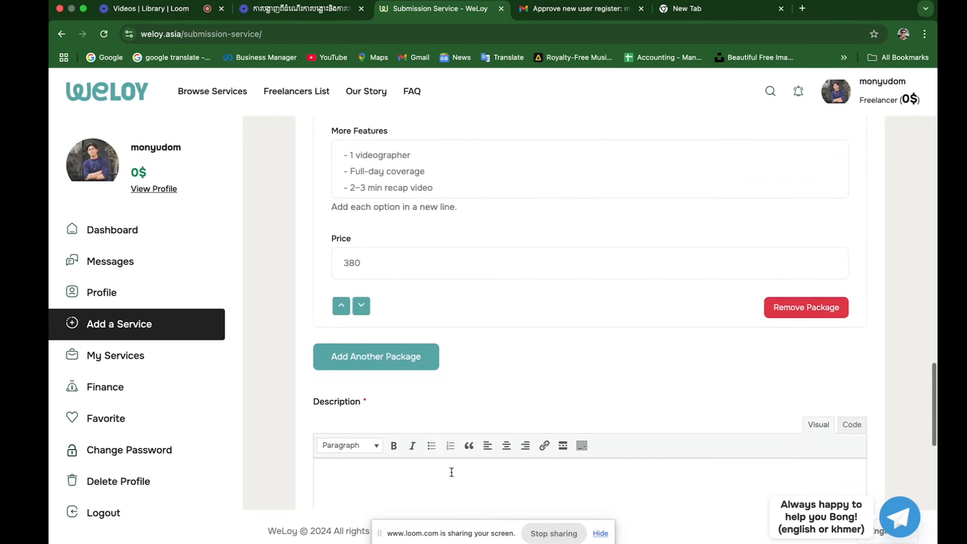
pyautogui.scroll(-4, 450, 471)
pyautogui.click(447, 365)
pyautogui.write('If you ')
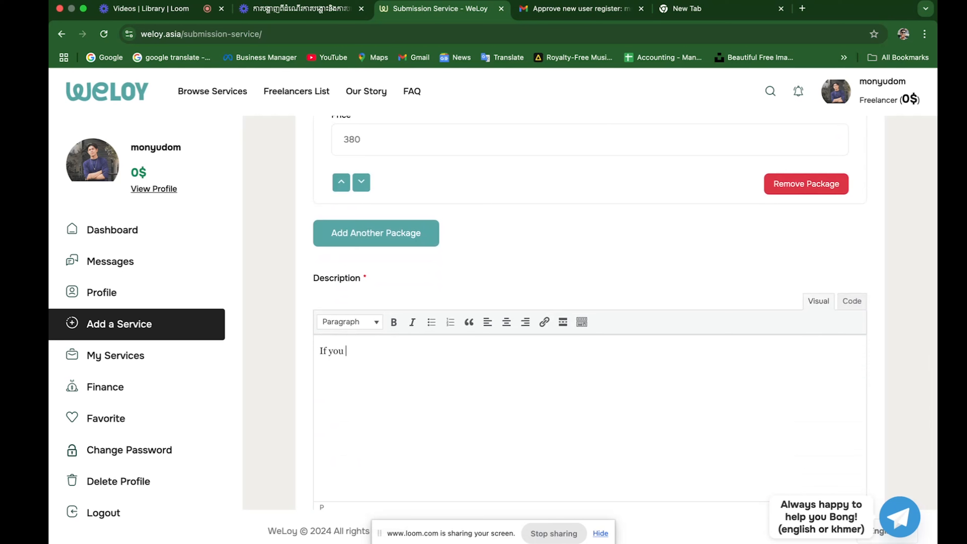
pyautogui.write('need to added one more')
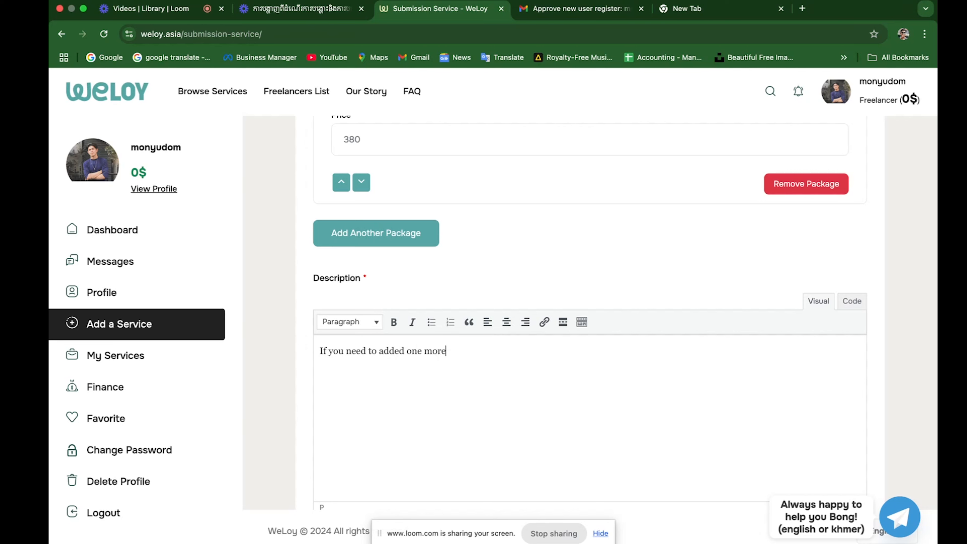
pyautogui.write(' revise we would charge 50')
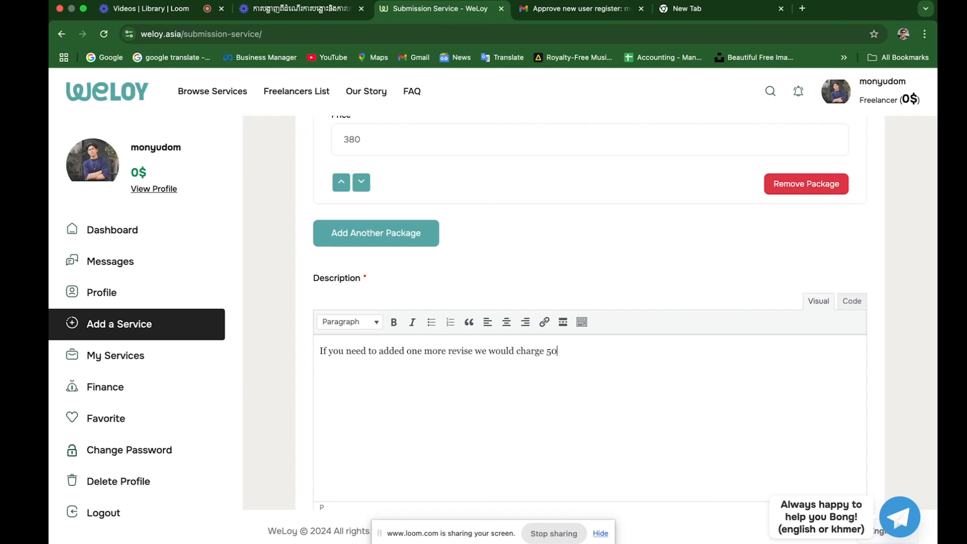
pyautogui.write(' $')
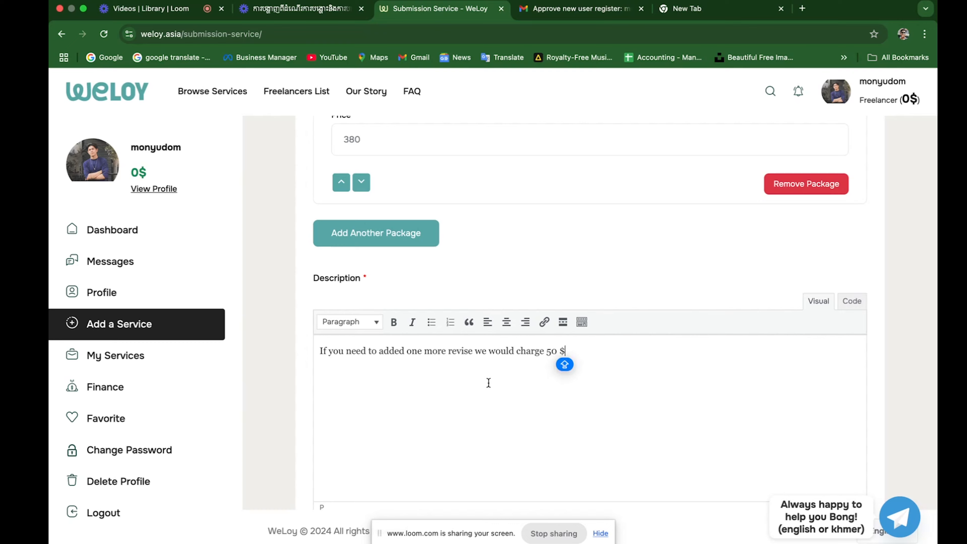
pyautogui.scroll(-5, 490, 387)
pyautogui.scroll(-2, 490, 385)
# Set the service location to All Cambodia.
pyautogui.click(472, 310)
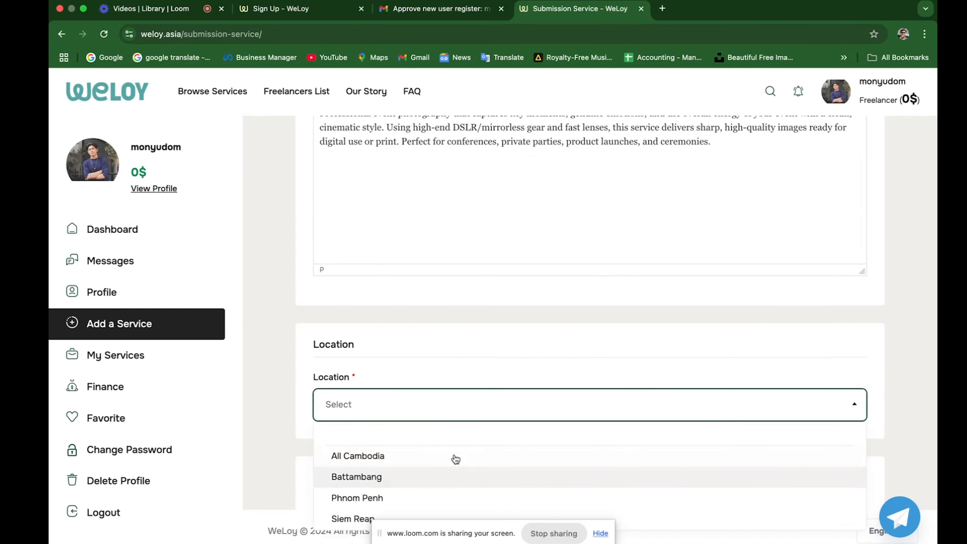
pyautogui.click(454, 457)
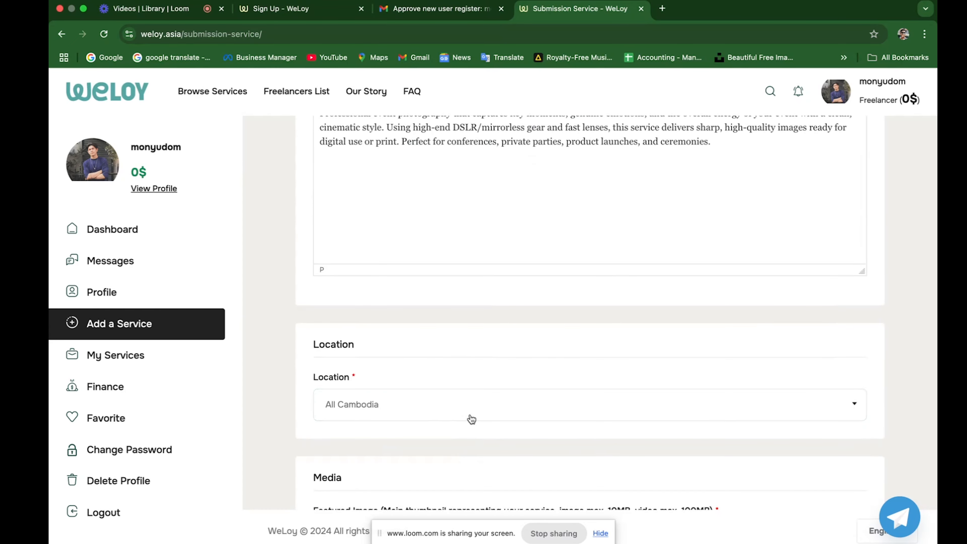
pyautogui.scroll(-2, 472, 419)
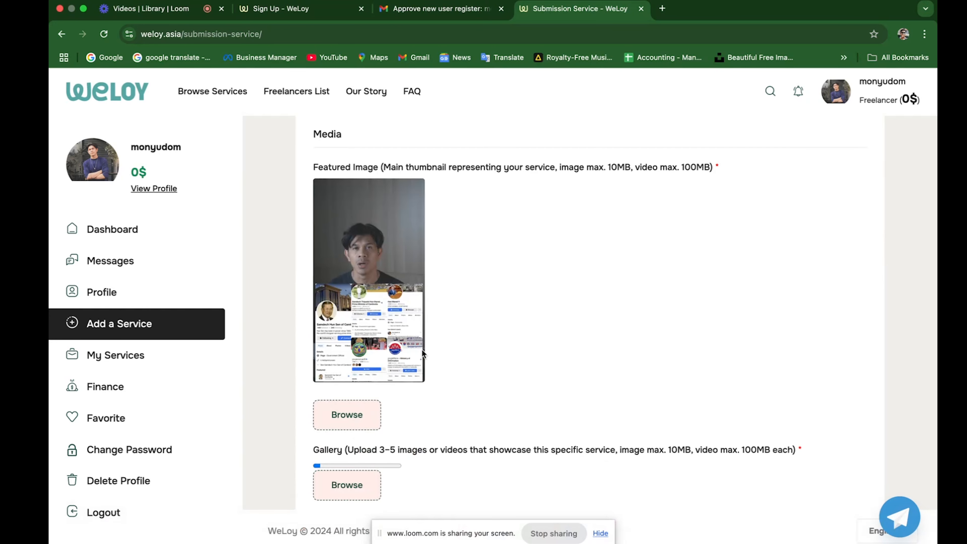
# Confirm the Fake-News.Mp4 video has finished uploading into the service Gallery.
pyautogui.scroll(-2, 375, 342)
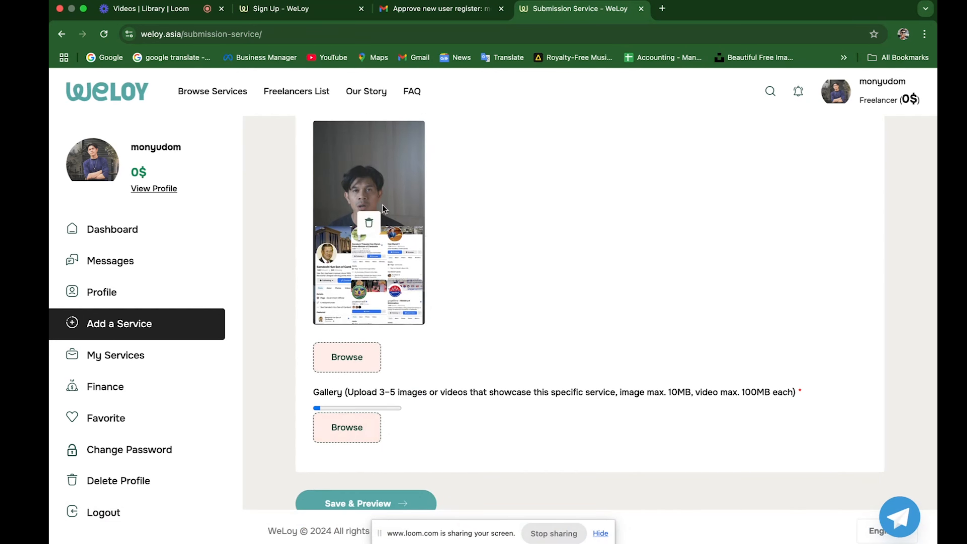
pyautogui.moveTo(386, 248)
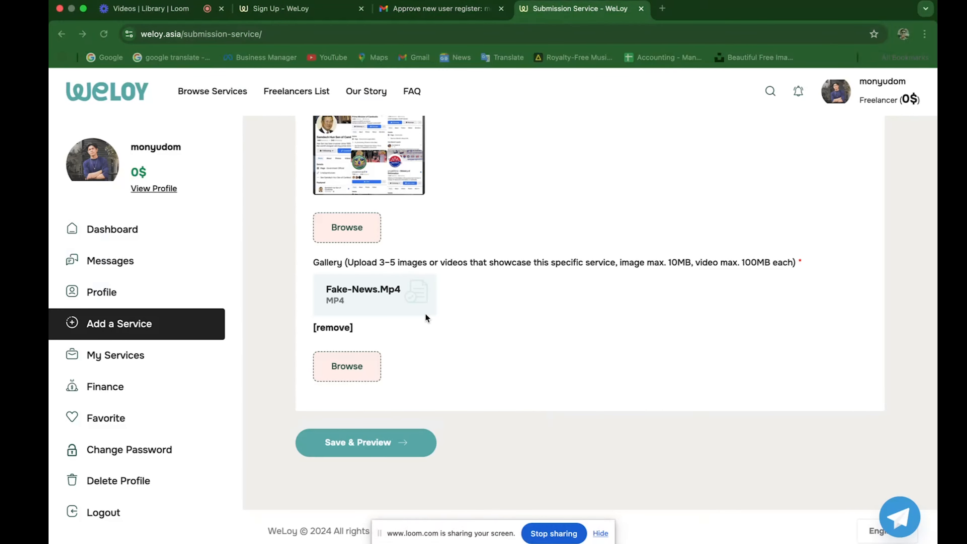
pyautogui.scroll(5, 426, 318)
pyautogui.scroll(-5, 426, 337)
pyautogui.click(370, 453)
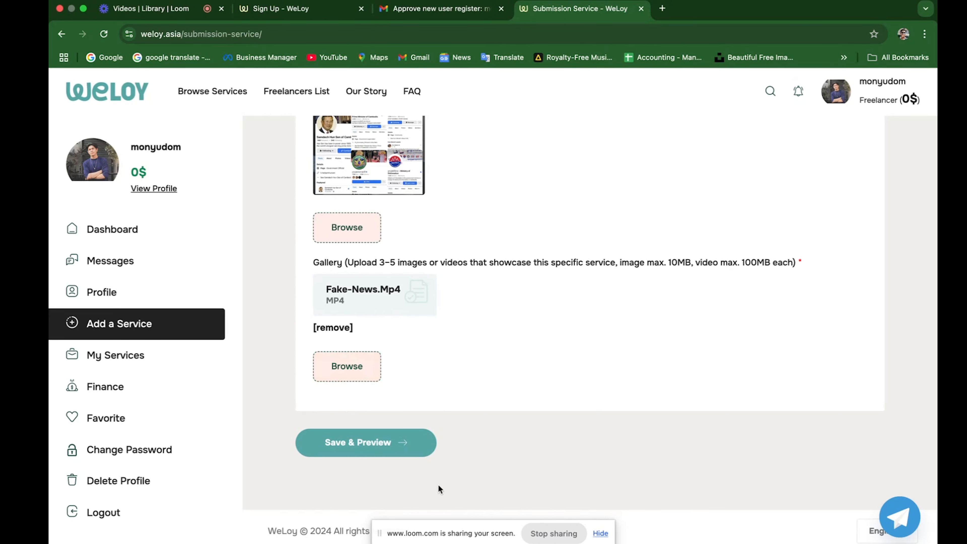
pyautogui.scroll(3, 443, 396)
pyautogui.scroll(-3, 445, 349)
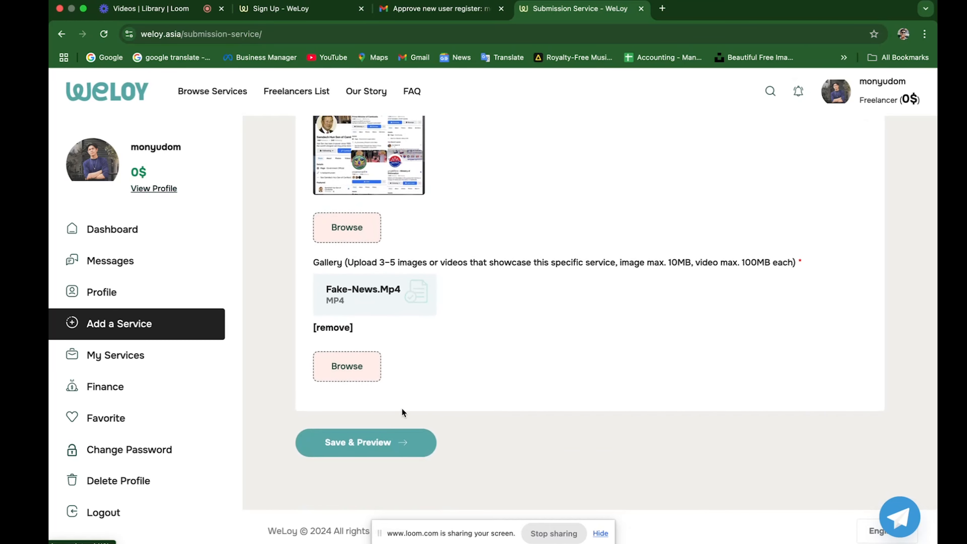
# Save & Preview the Event Recap Video service, then submit it for approval.
pyautogui.click(371, 444)
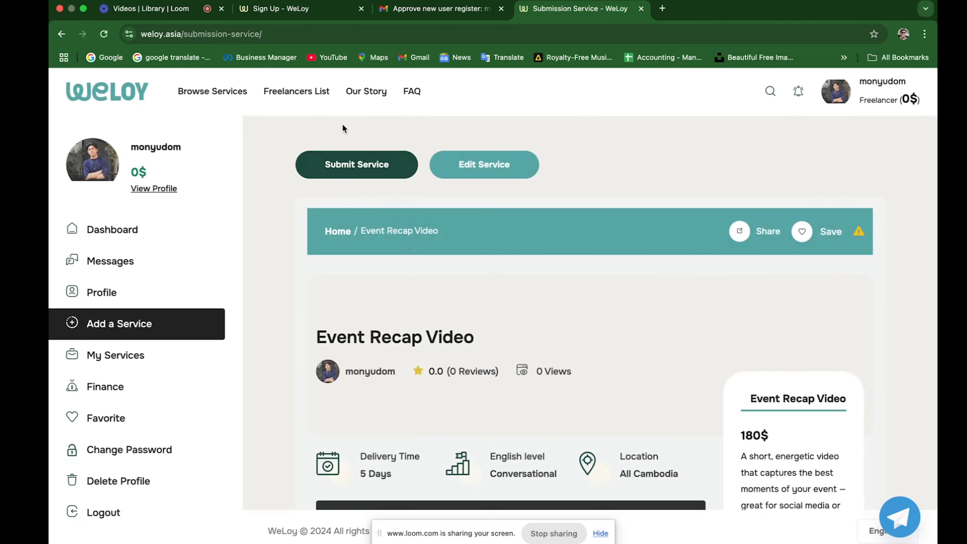
pyautogui.click(387, 164)
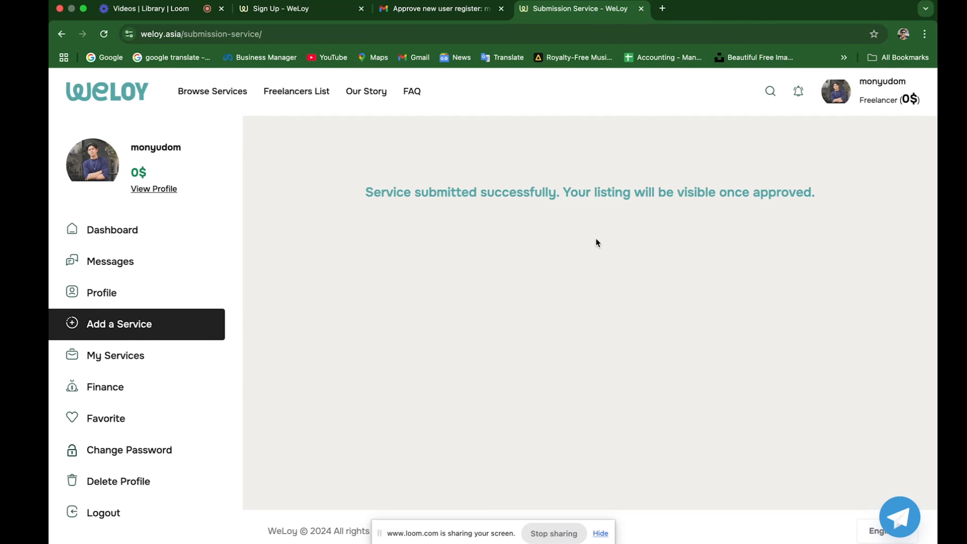
# Close the submission tab and check the profile lists Event Recap Video at 180$.
pyautogui.press('super+w')
pyautogui.scroll(-3, 464, 405)
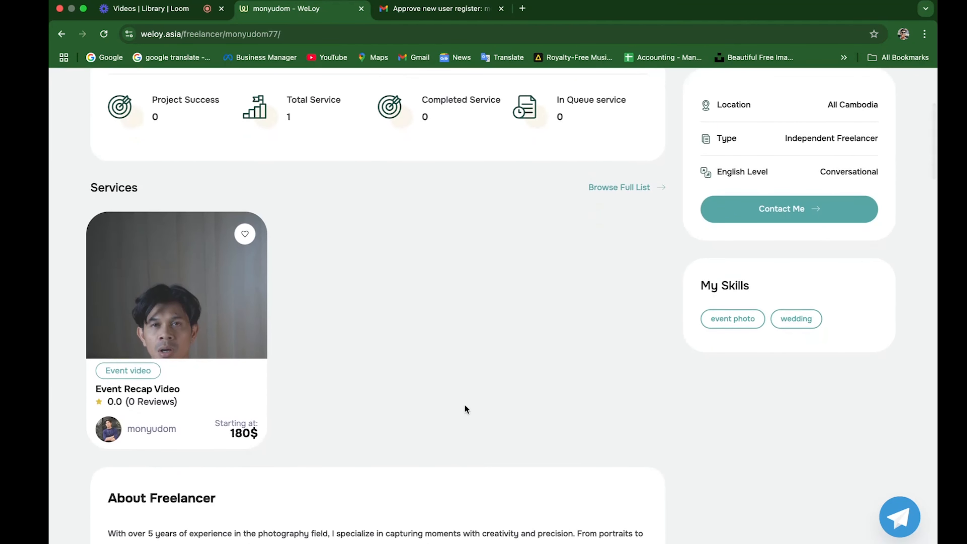
pyautogui.scroll(5, 375, 384)
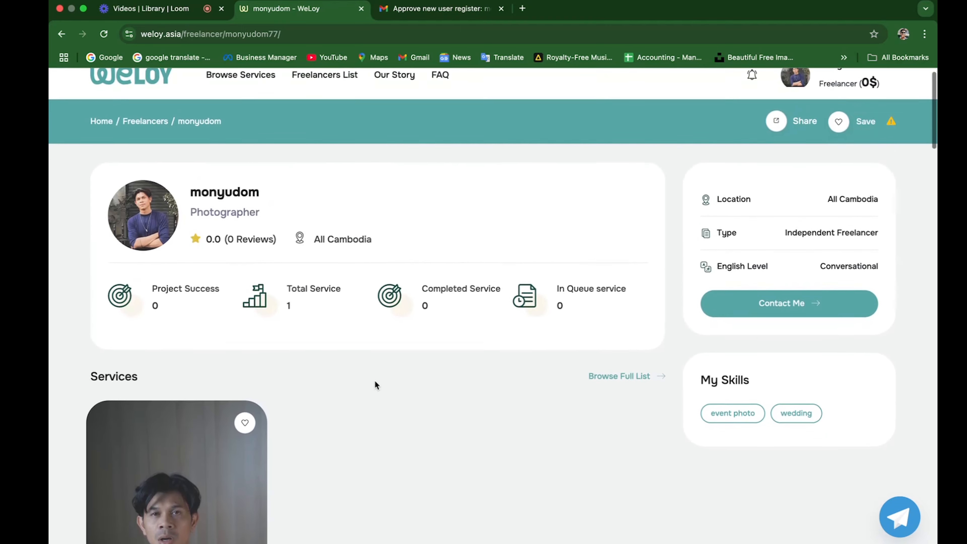
pyautogui.scroll(-3, 376, 385)
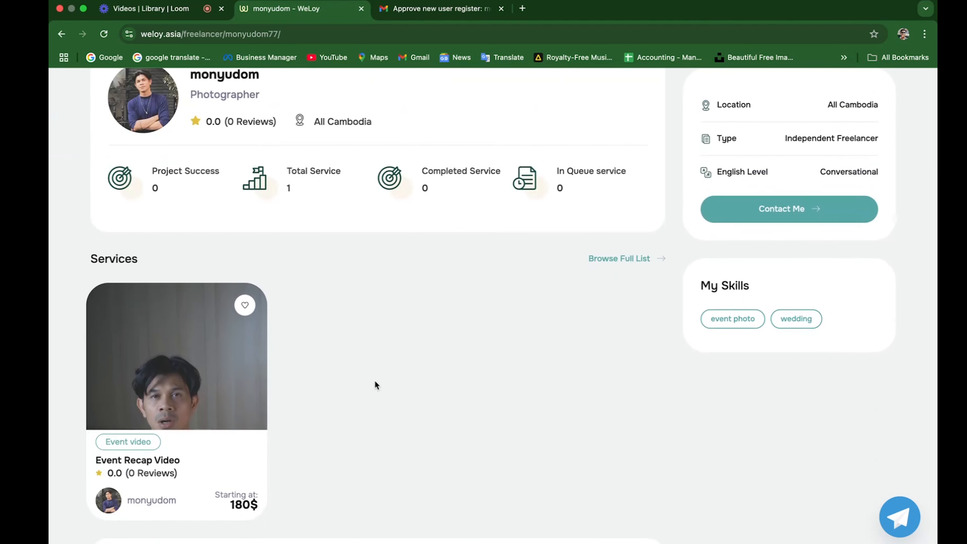
pyautogui.scroll(2, 374, 384)
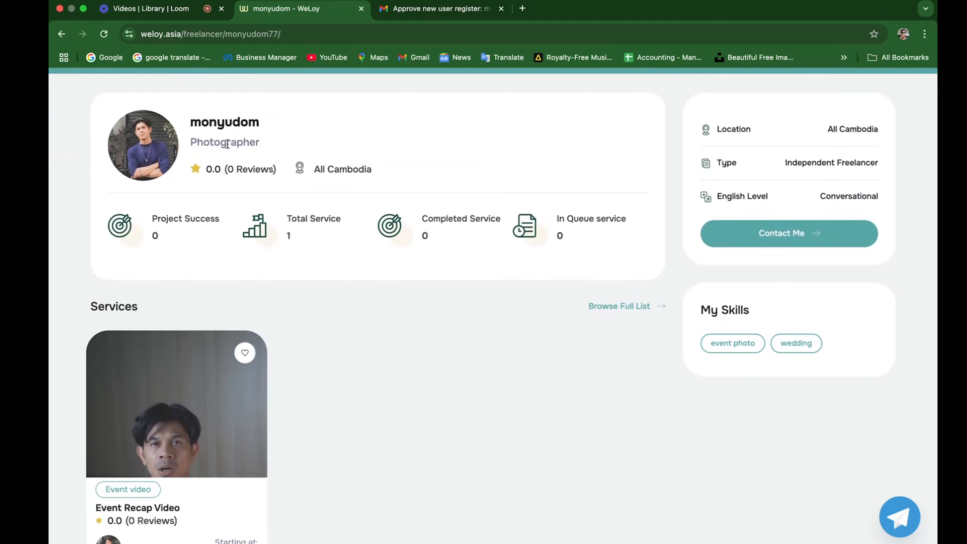
pyautogui.scroll(-3, 242, 339)
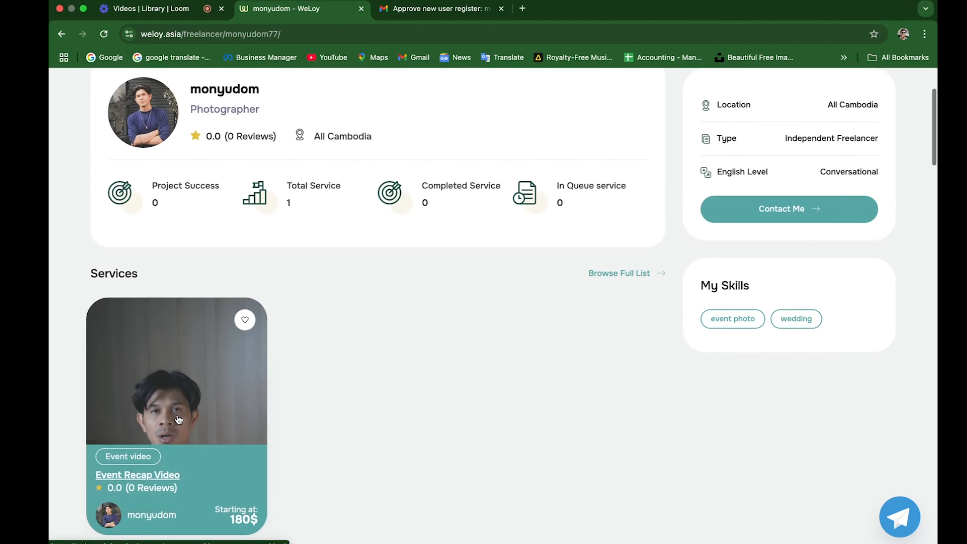
pyautogui.scroll(3, 328, 380)
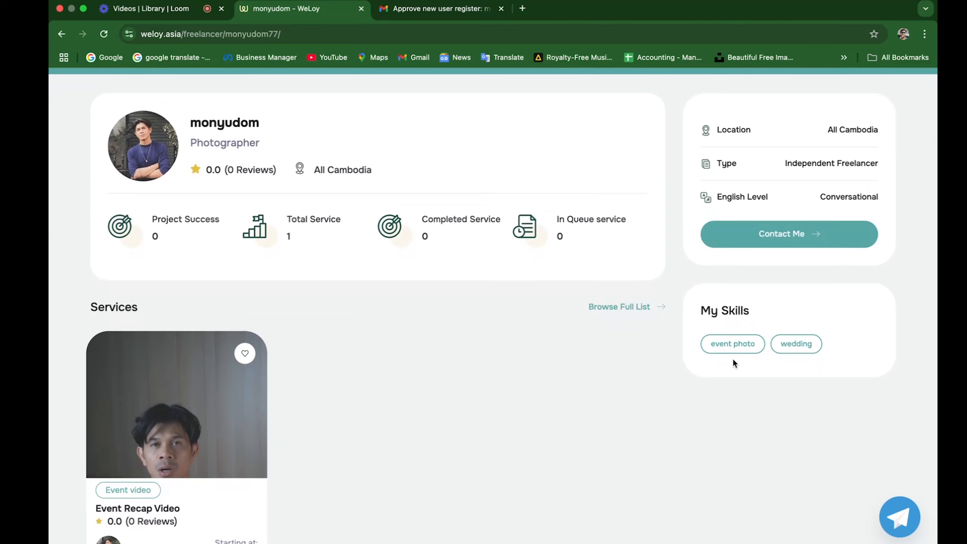
pyautogui.scroll(-7, 657, 331)
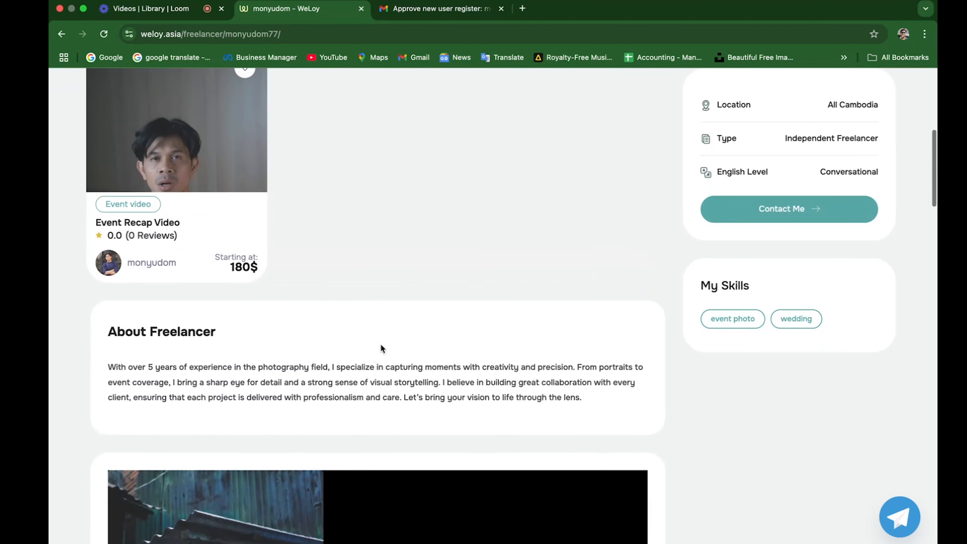
pyautogui.scroll(-5, 382, 347)
pyautogui.scroll(14, 382, 347)
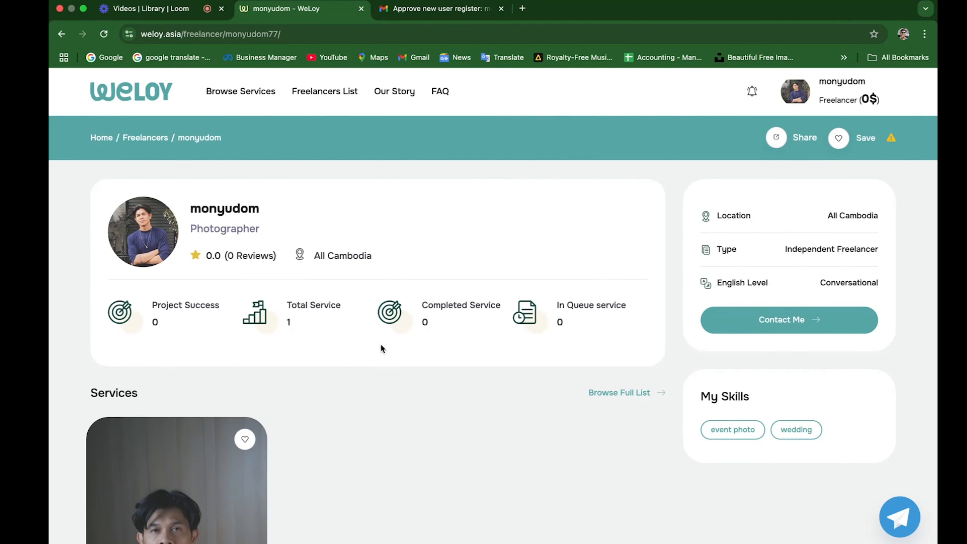